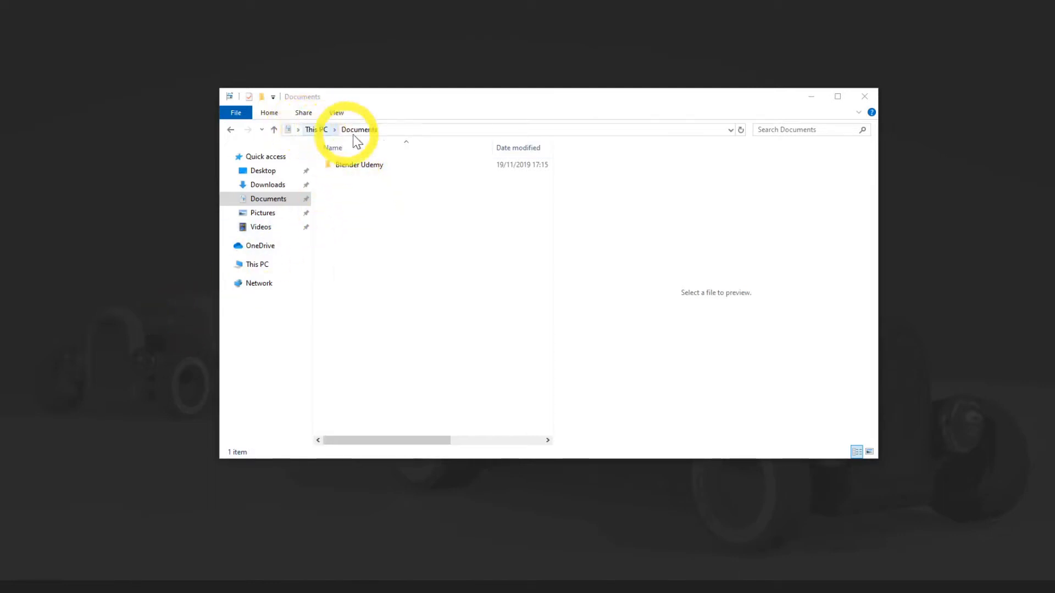
# - Open the Blender Udemy folder in Documents and look through its Models folder and the Old subfolder
pyautogui.doubleClick(364, 168)
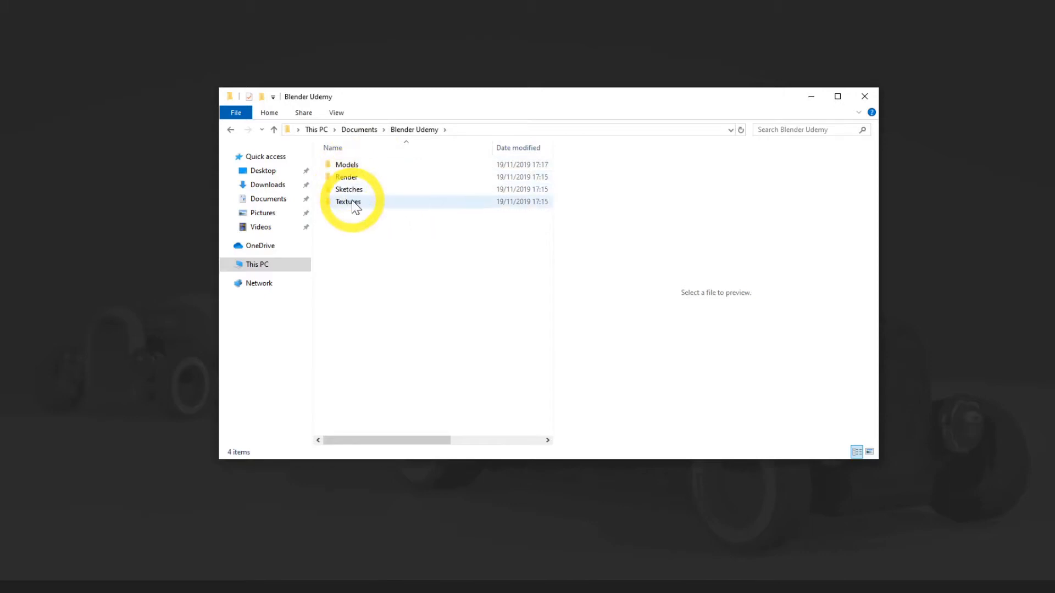
pyautogui.doubleClick(354, 167)
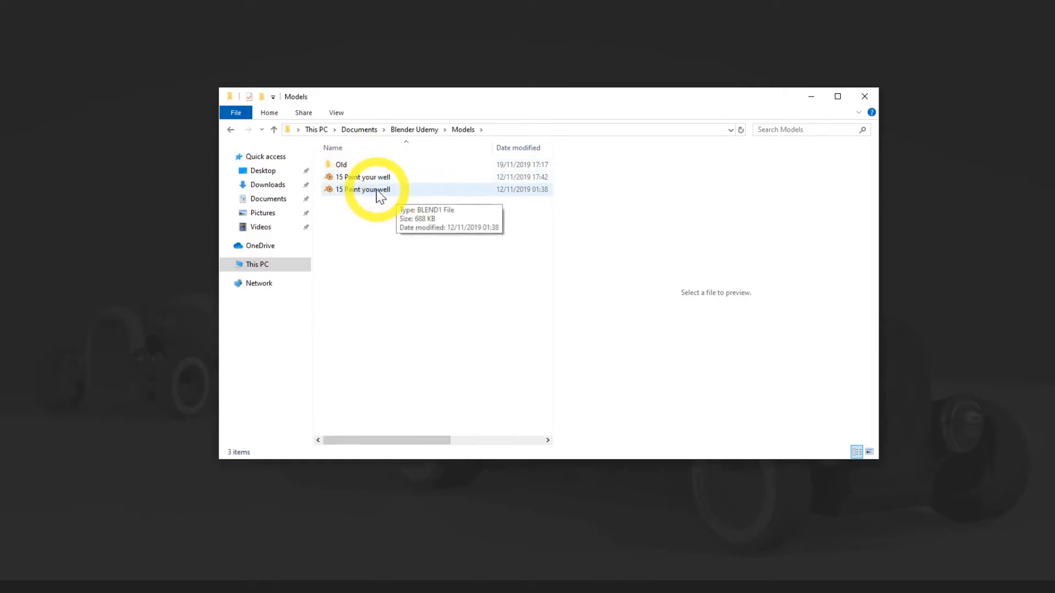
pyautogui.doubleClick(339, 167)
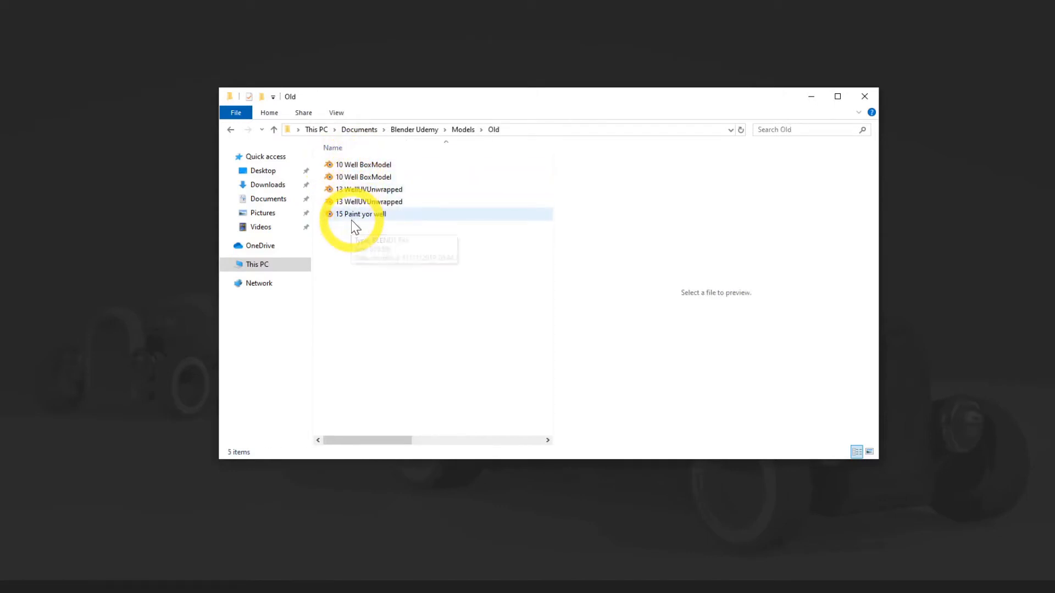
pyautogui.click(462, 129)
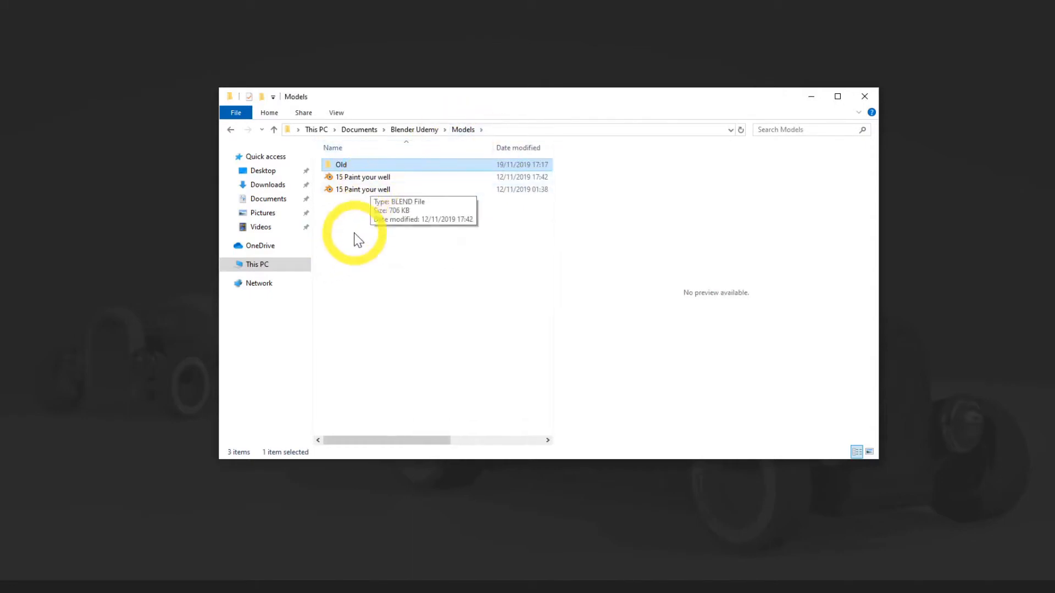
pyautogui.doubleClick(343, 167)
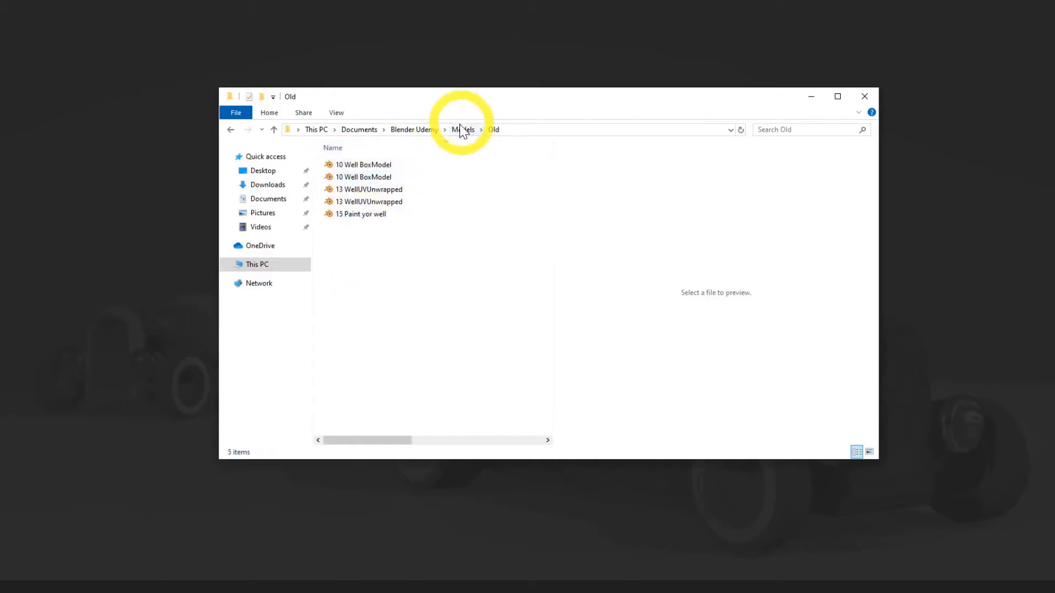
pyautogui.click(416, 129)
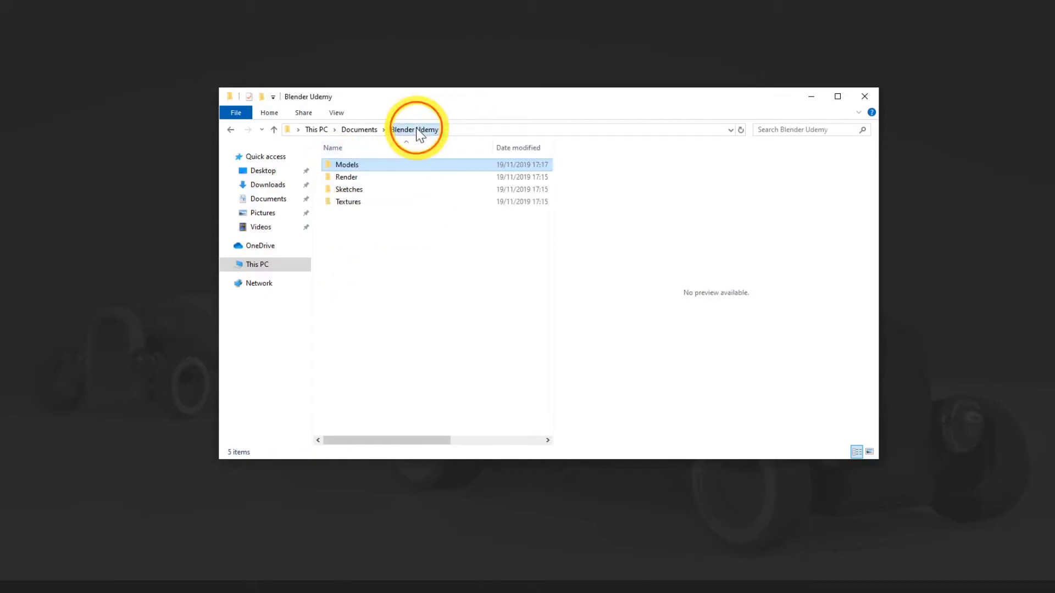
# - Look through the Render, Sketches and Textures folders of Blender Udemy, previewing the sketchSection2 and sketchSection3 images
pyautogui.doubleClick(346, 177)
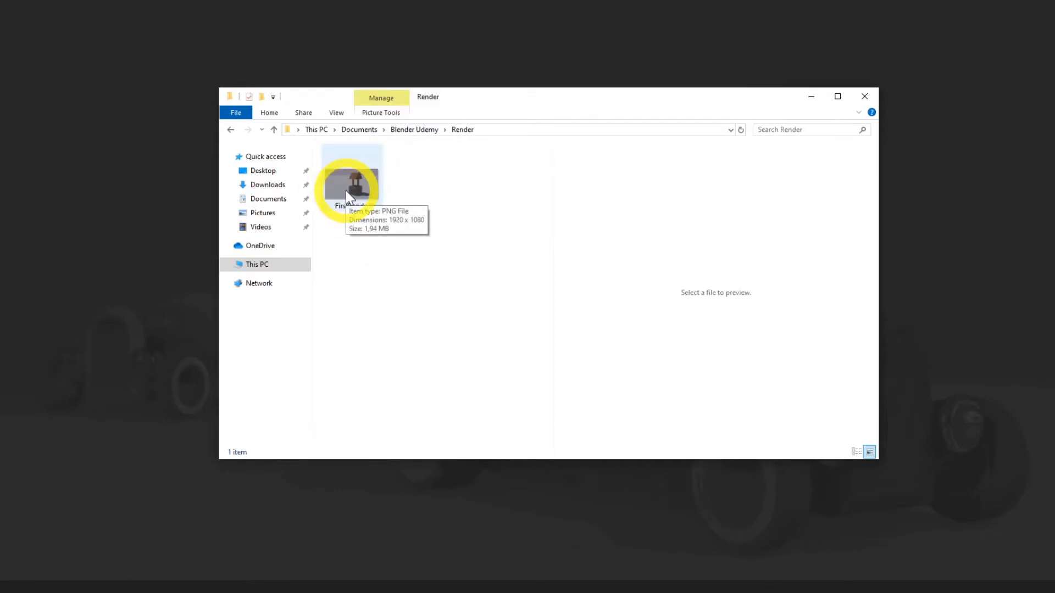
pyautogui.click(411, 132)
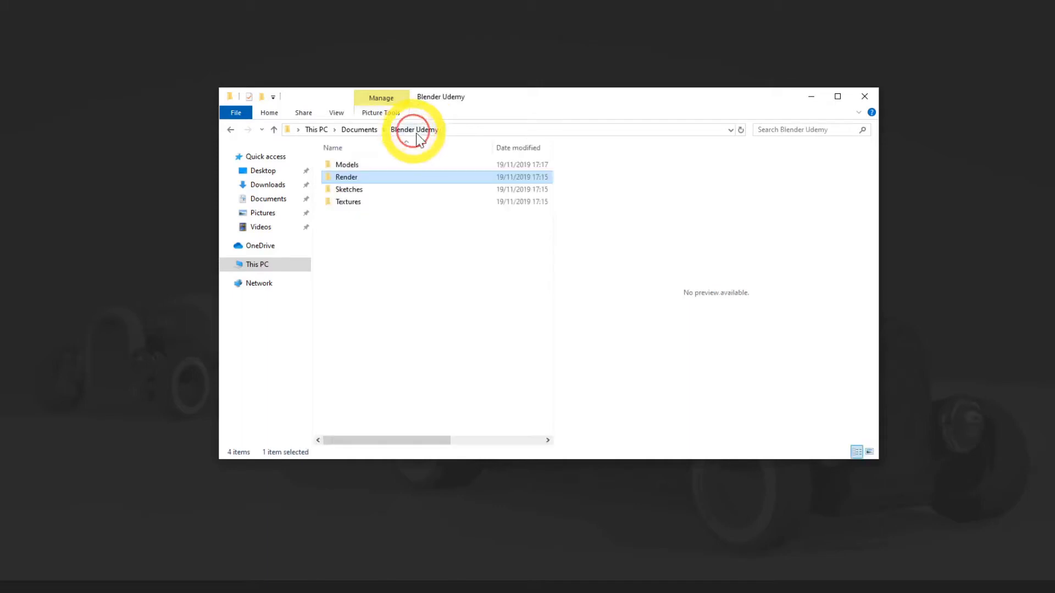
pyautogui.click(346, 191)
pyautogui.doubleClick(346, 190)
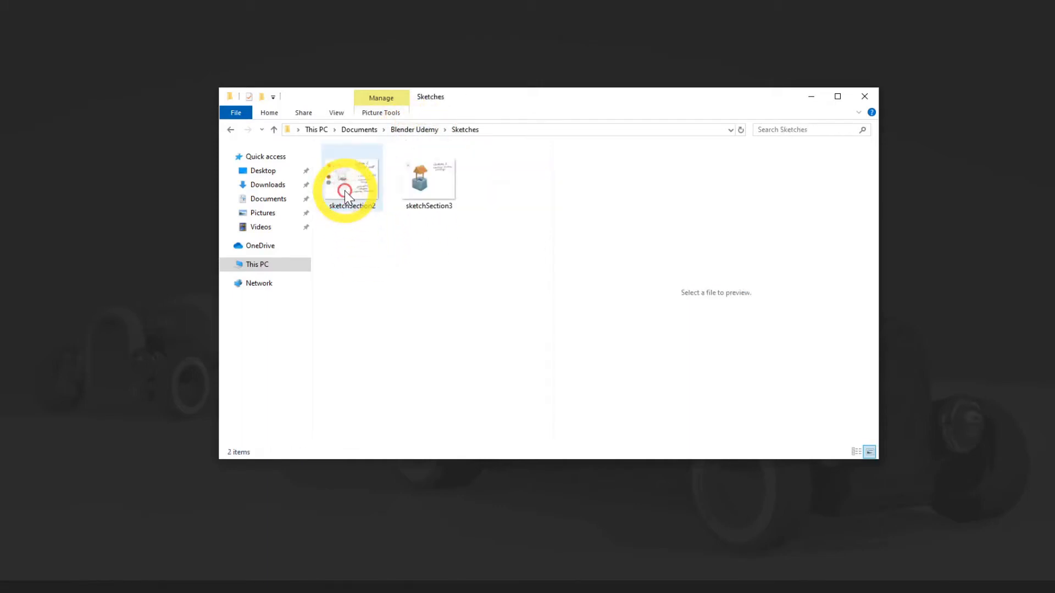
pyautogui.click(352, 181)
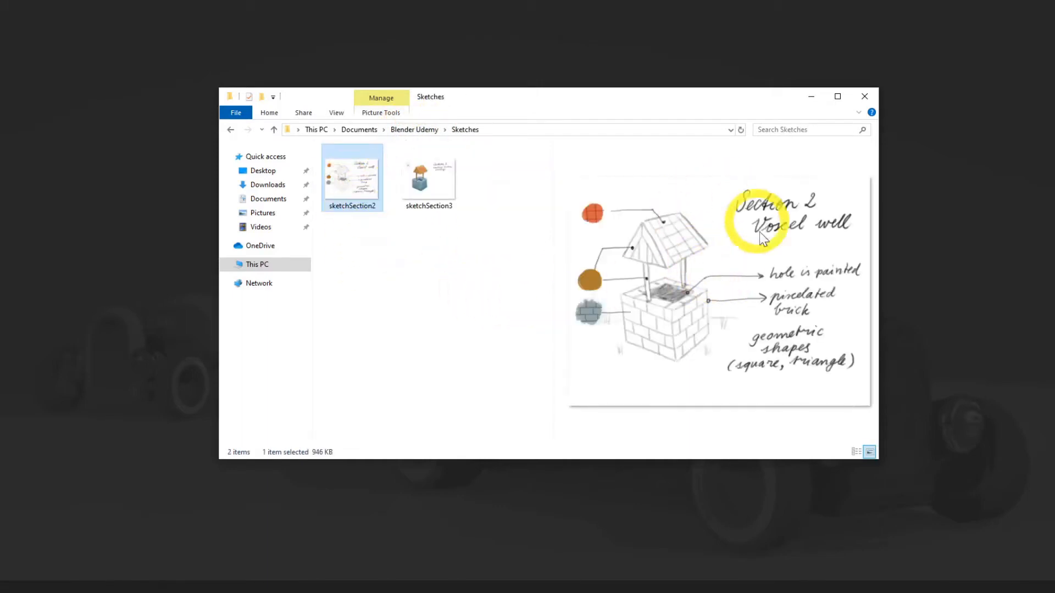
pyautogui.click(377, 313)
pyautogui.click(424, 183)
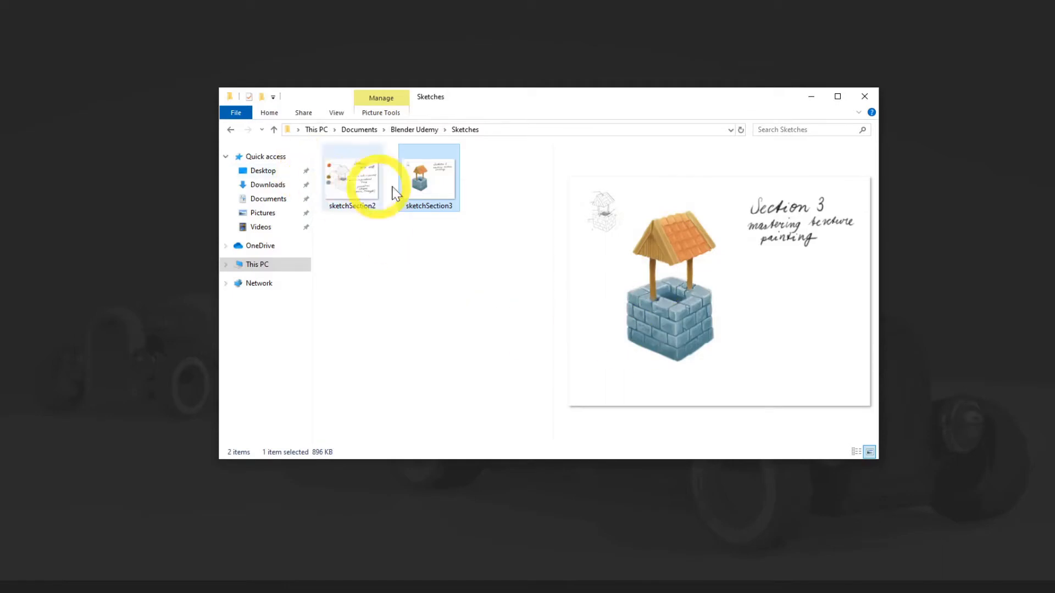
pyautogui.click(423, 129)
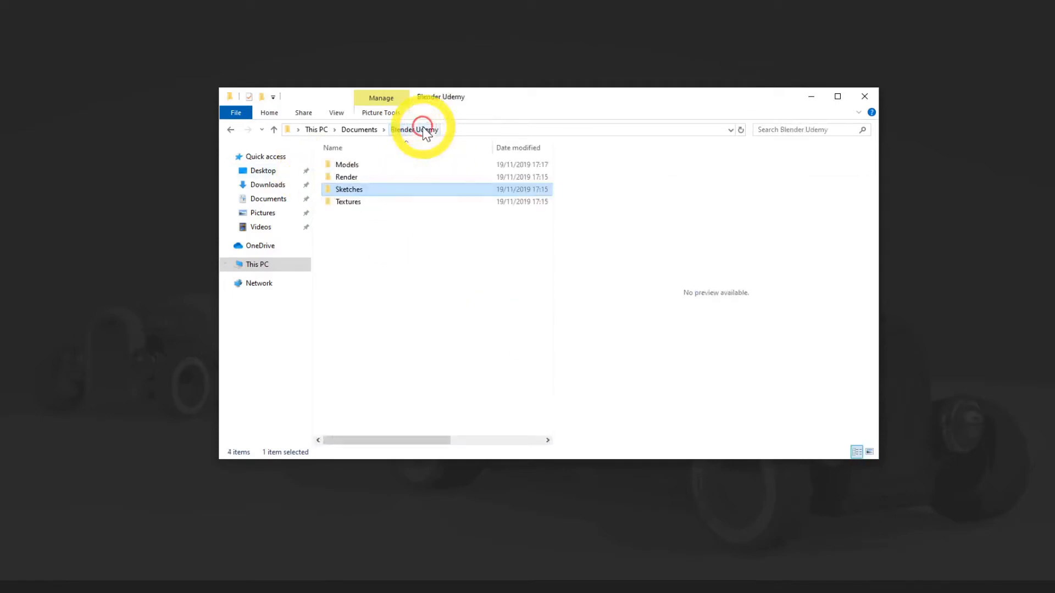
pyautogui.doubleClick(348, 202)
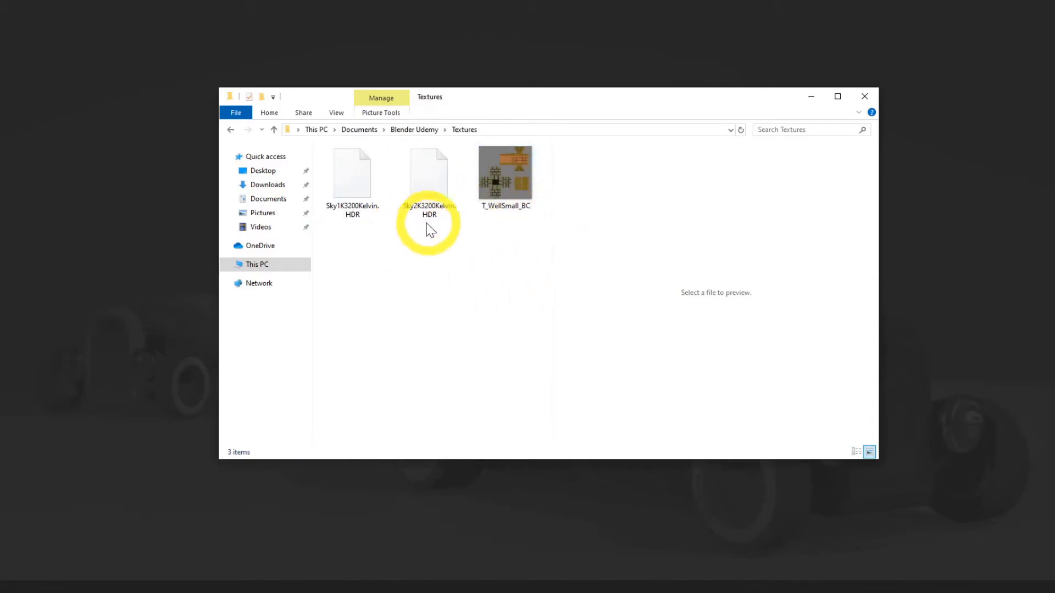
pyautogui.click(414, 130)
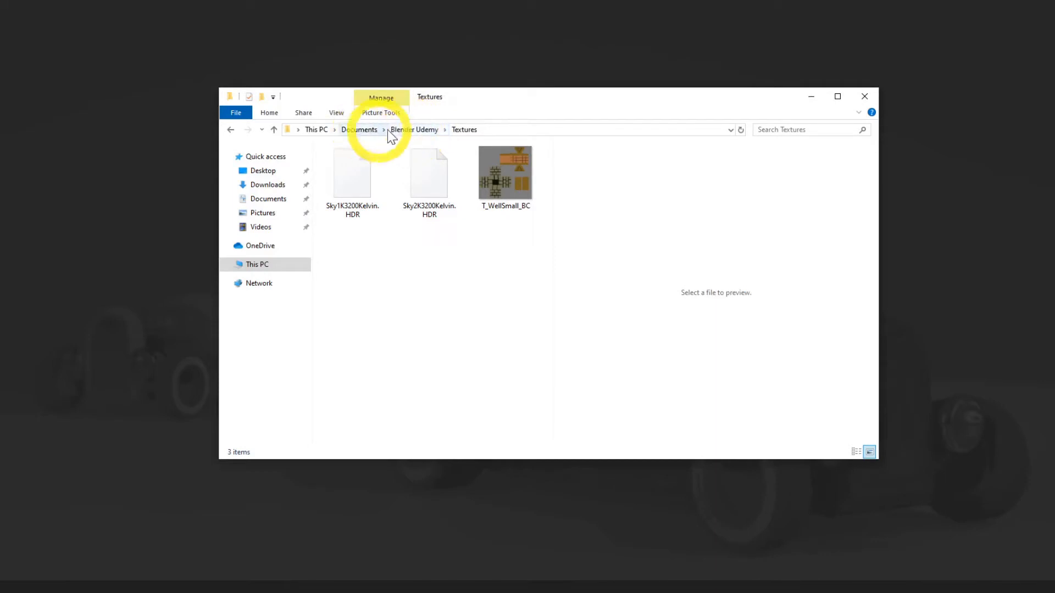
# - Open the newer 15 Paint your well file from the Models folder in Blender
pyautogui.doubleClick(347, 165)
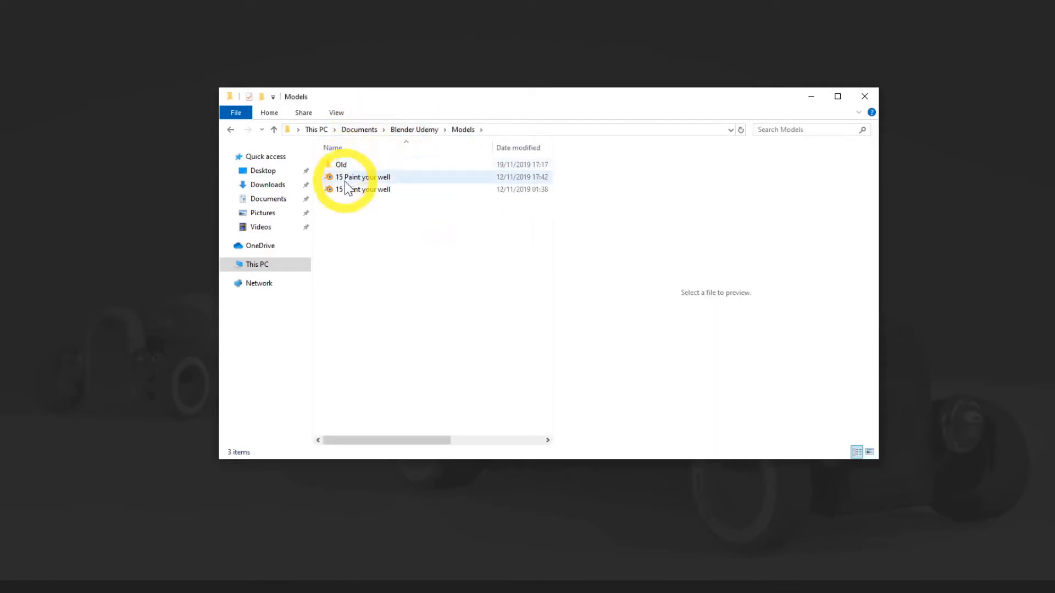
pyautogui.click(349, 178)
pyautogui.doubleClick(350, 178)
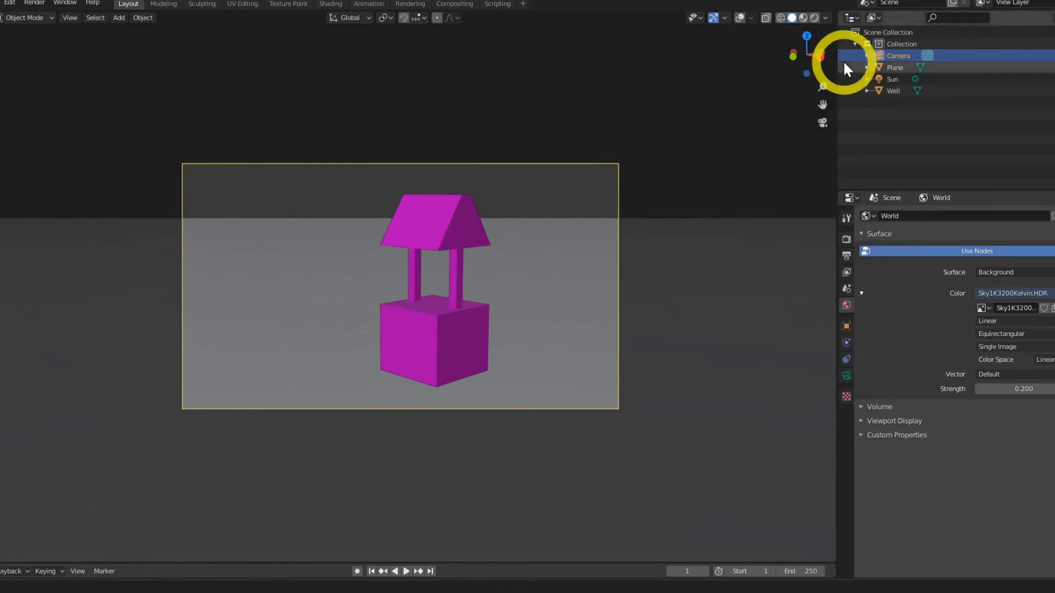
# - Switch to the Shading workspace and show the T_WellSmall_BC image in the image editor
pyautogui.click(825, 17)
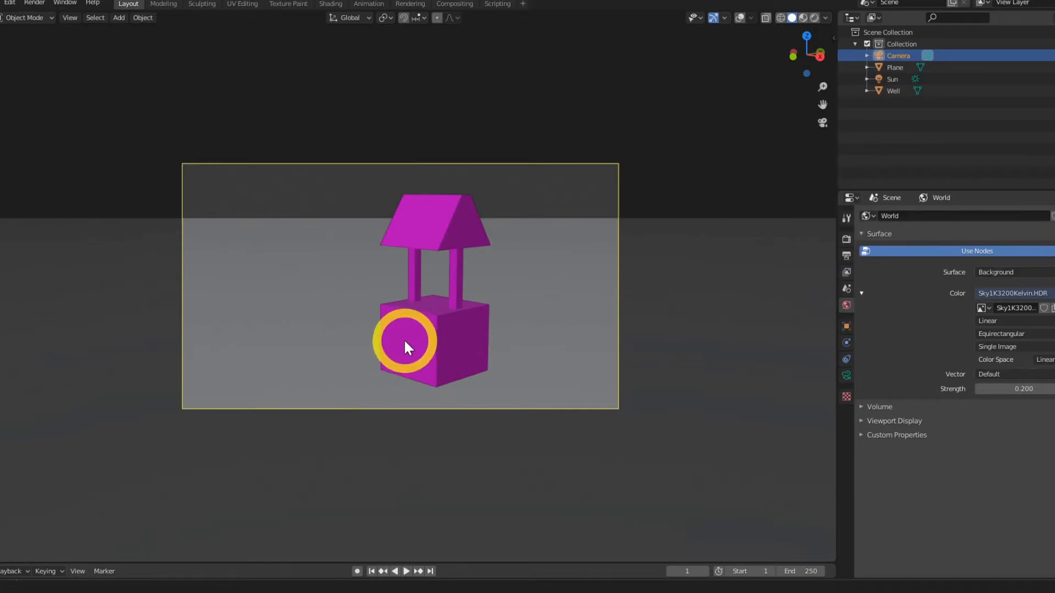
pyautogui.click(329, 5)
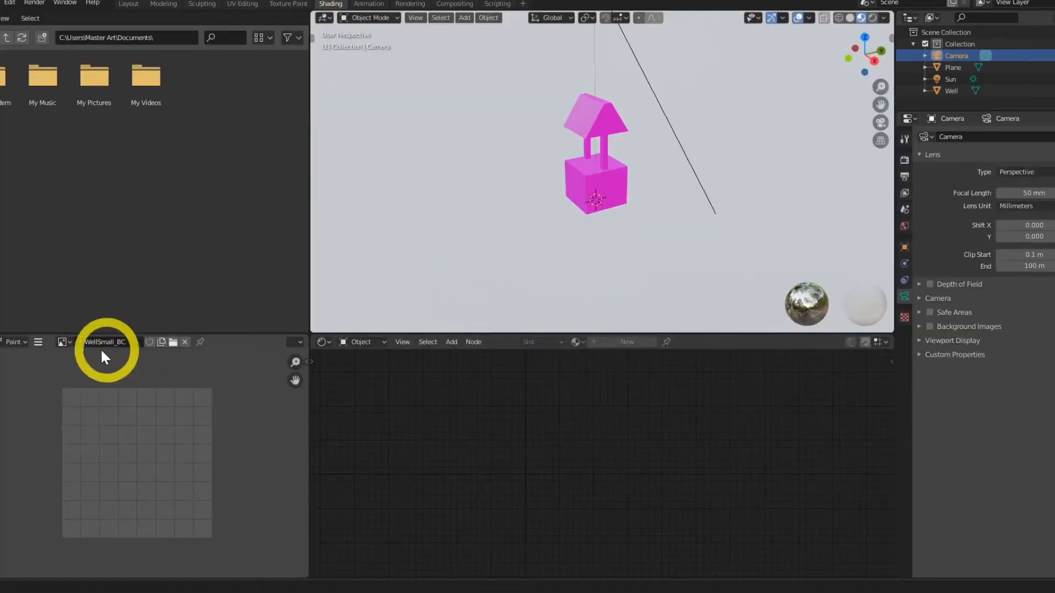
pyautogui.click(62, 342)
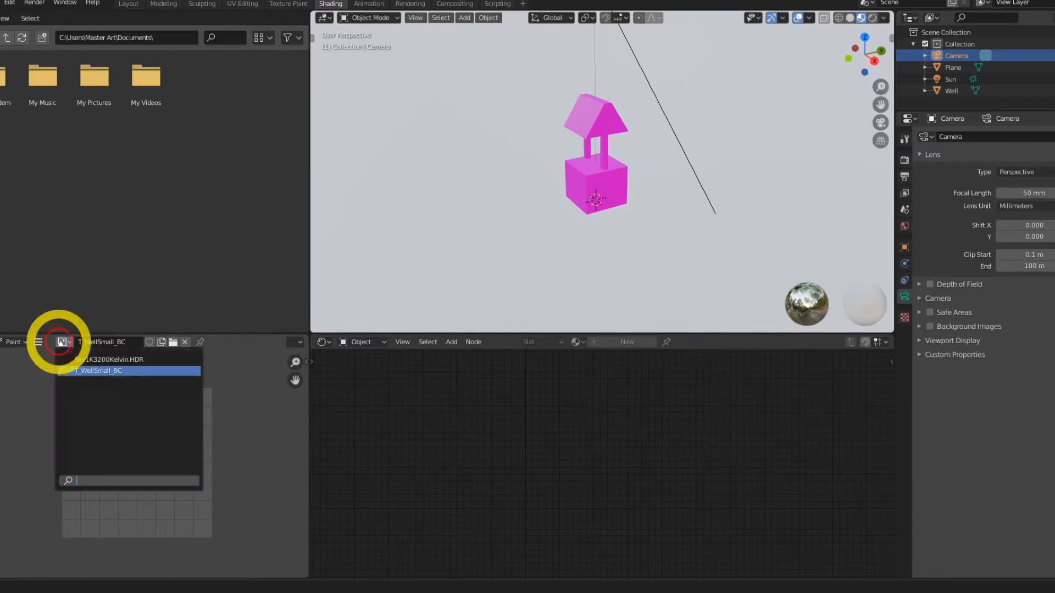
pyautogui.click(77, 378)
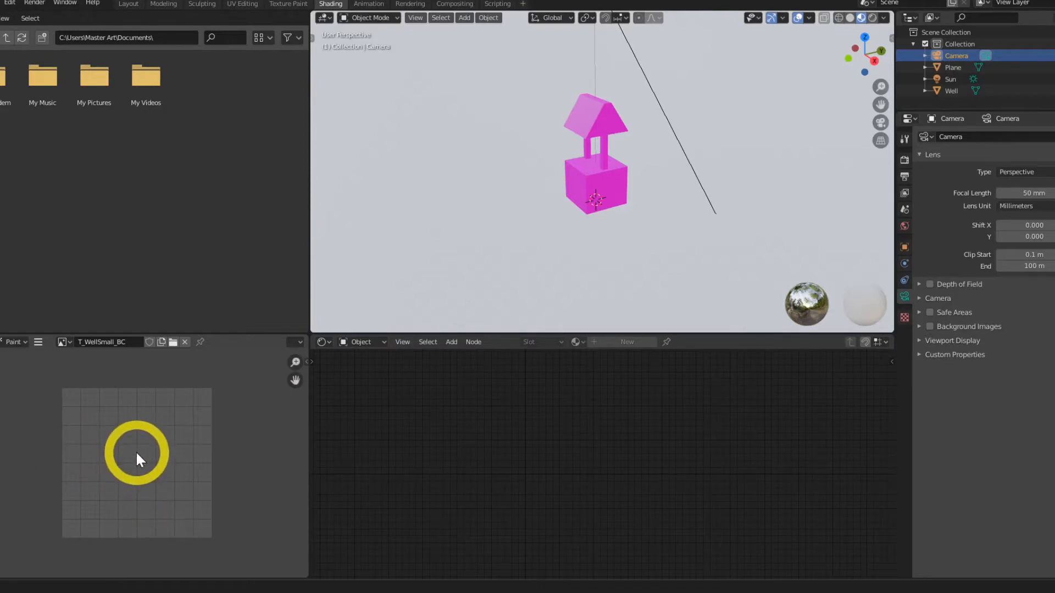
# - Relink the T_WellSmall_BC image to T_WellSmall_BC.png in the Blender Udemy Textures folder
pyautogui.press('n')
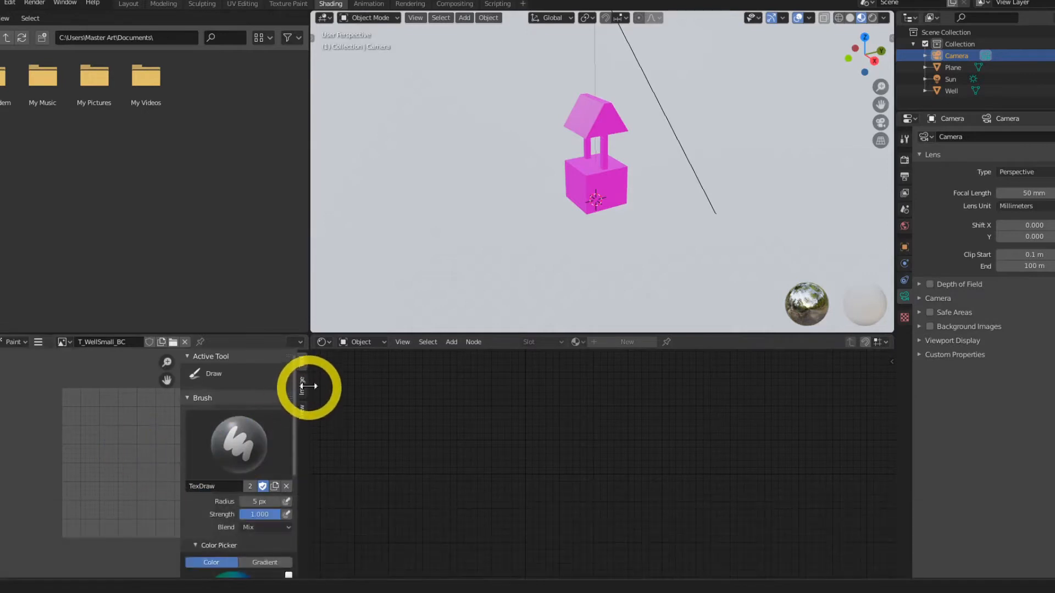
pyautogui.click(302, 387)
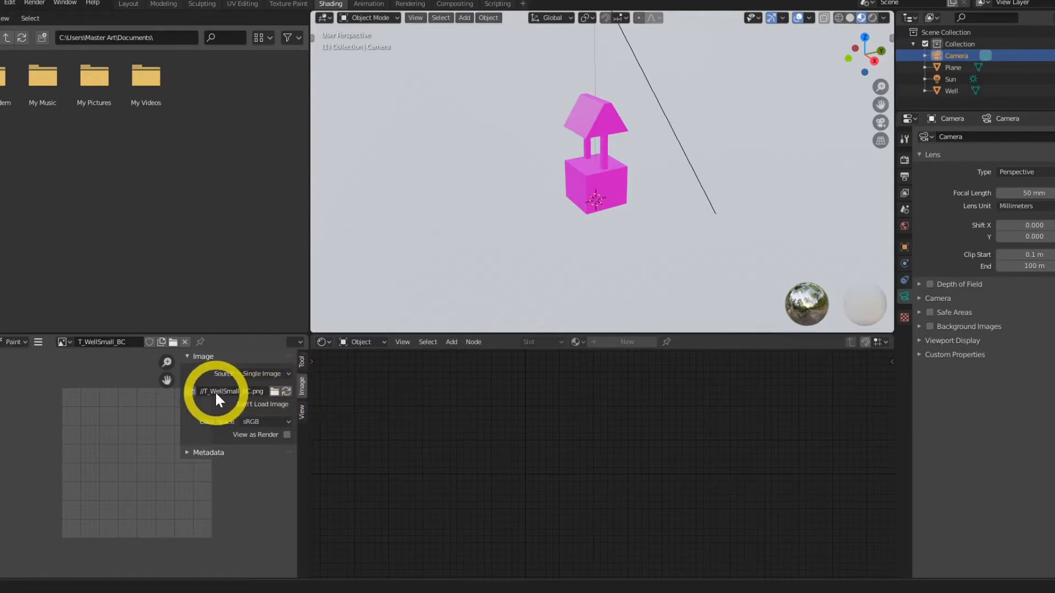
pyautogui.click(274, 391)
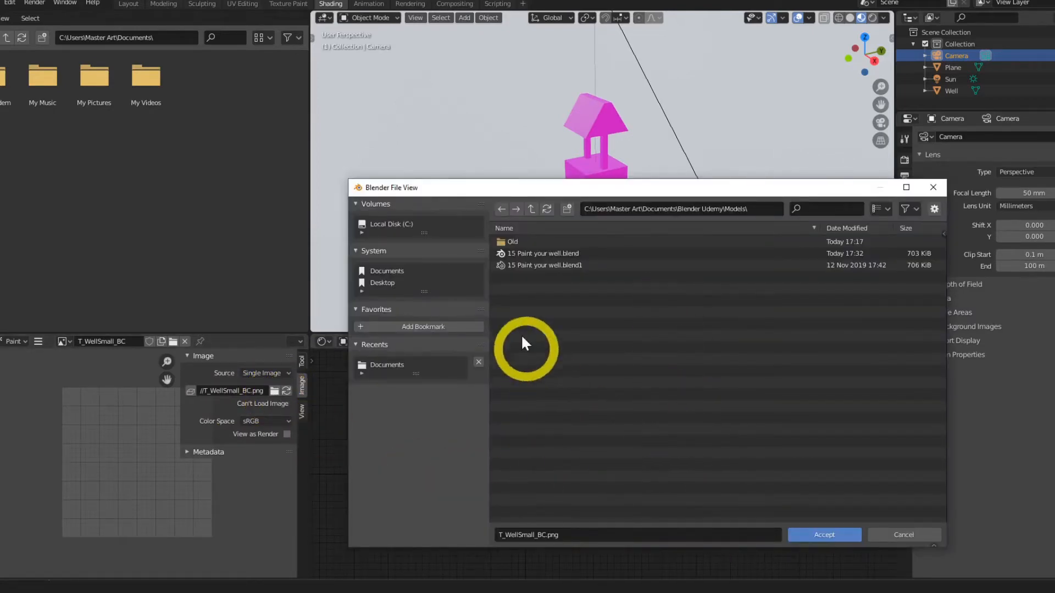
pyautogui.click(536, 213)
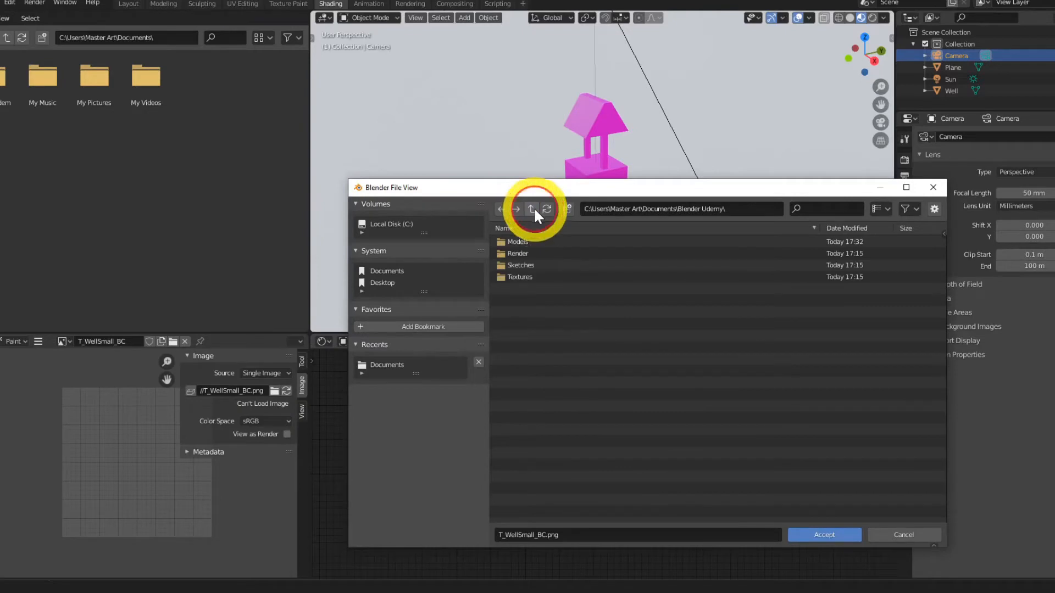
pyautogui.doubleClick(513, 274)
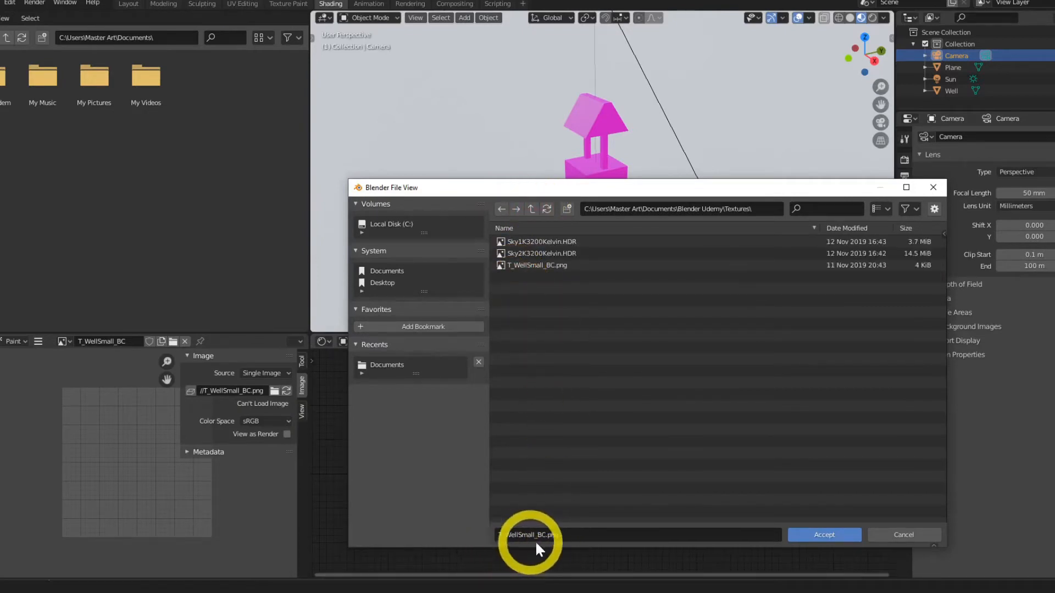
pyautogui.click(523, 264)
pyautogui.click(810, 534)
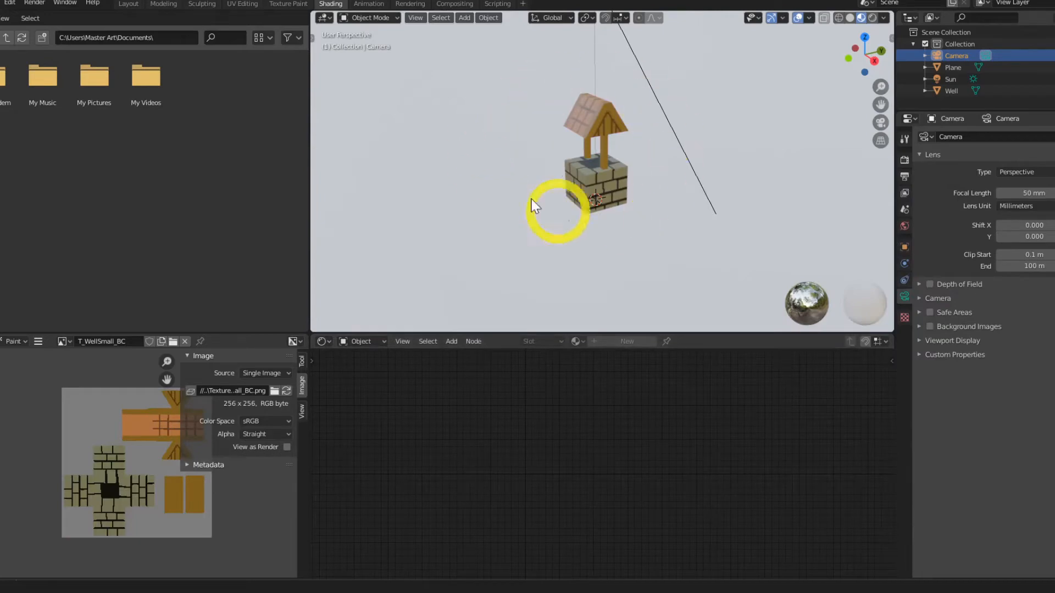
# - Set the 3D viewport to rendered shading and switch the shader editor to the World nodes
pyautogui.moveTo(588, 163); pyautogui.dragTo(581, 216, button='middle')
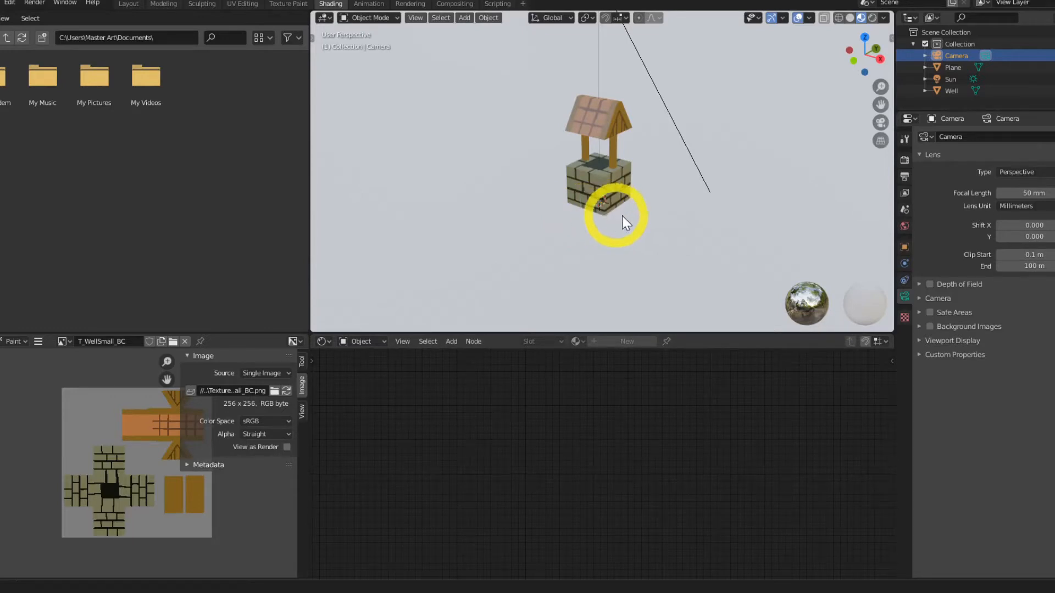
pyautogui.click(872, 17)
pyautogui.moveTo(559, 224); pyautogui.dragTo(616, 211, button='middle')
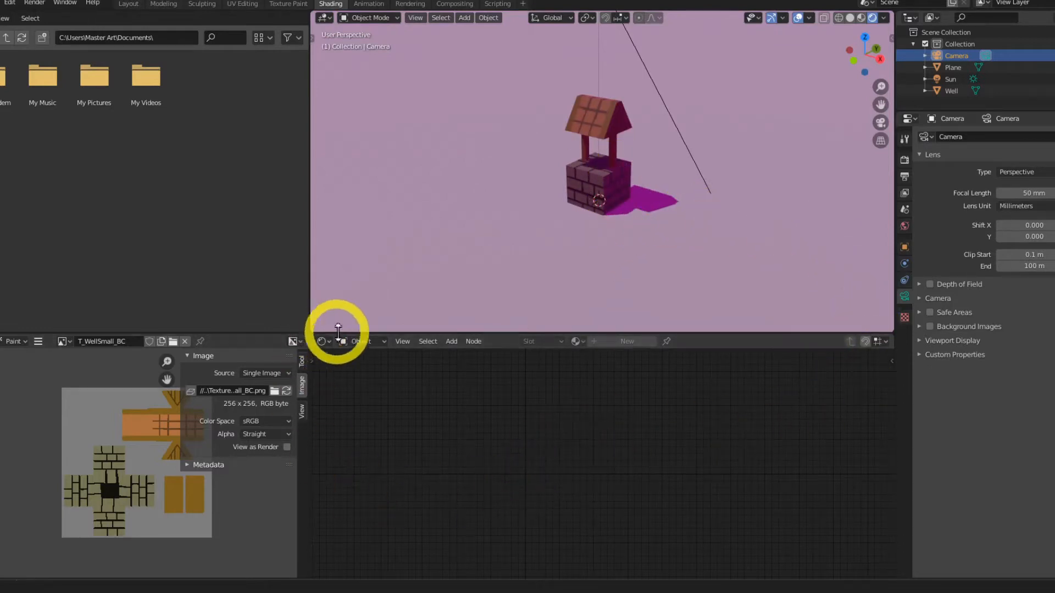
pyautogui.click(357, 341)
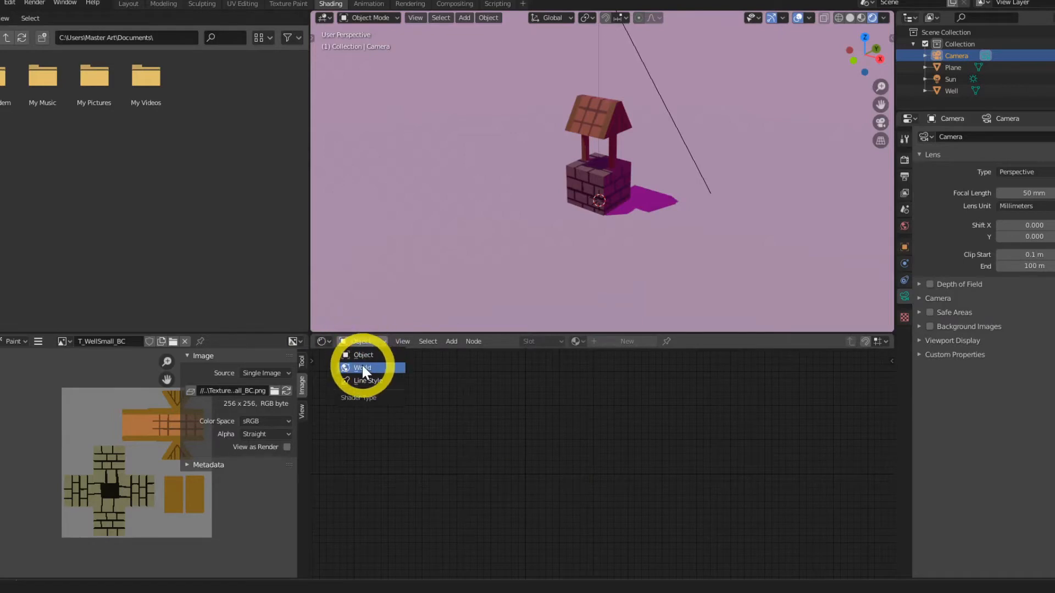
pyautogui.click(362, 366)
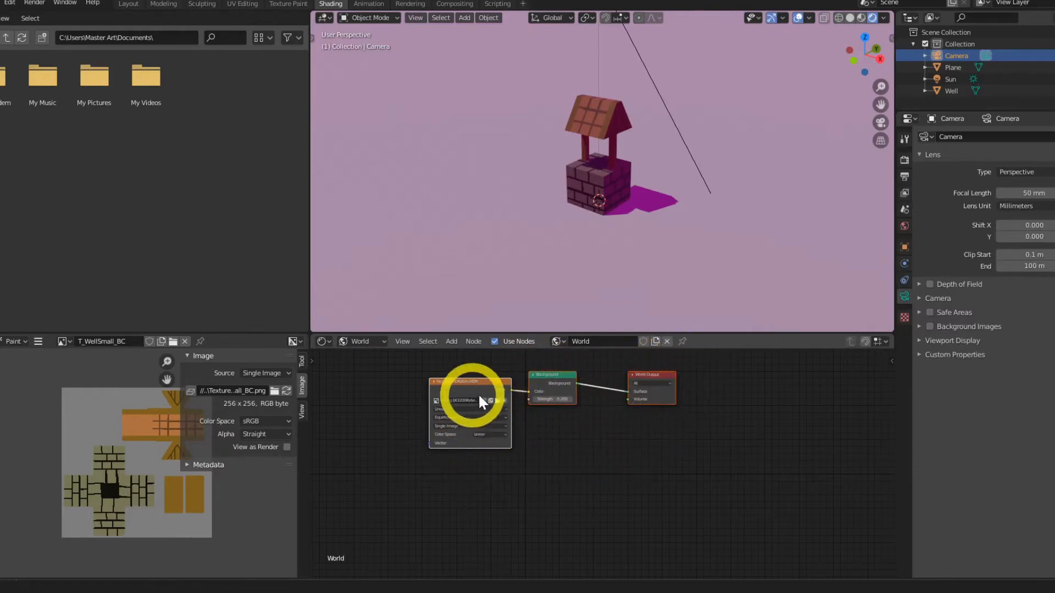
# - Relink the world's sky environment texture to Sky1K3200Kelvin.HDR in the Blender Udemy Textures folder
pyautogui.moveTo(436, 413); pyautogui.dragTo(462, 461, button='middle')
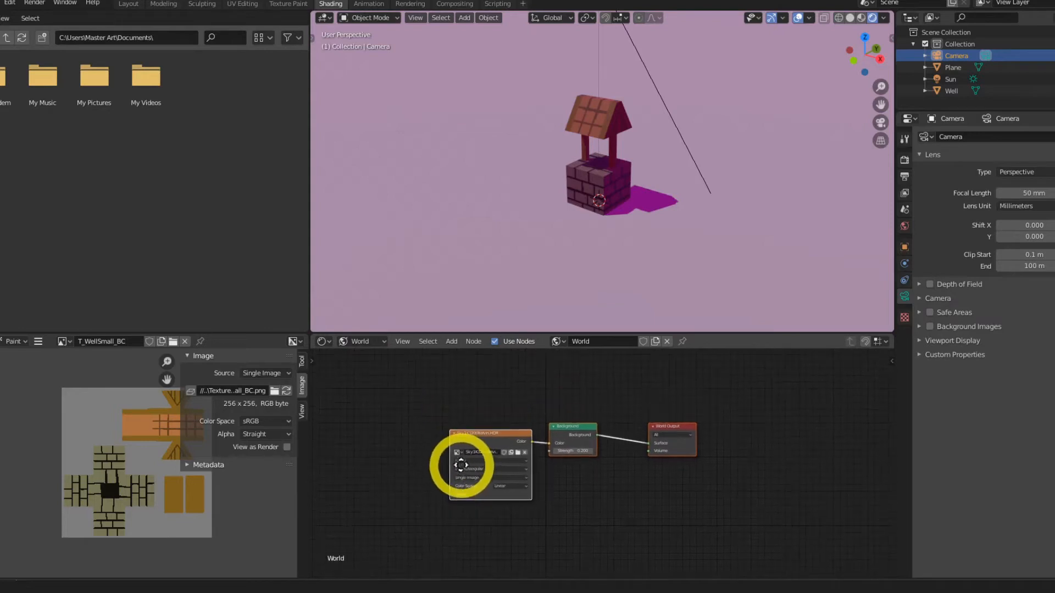
pyautogui.scroll(1, 460, 464)
pyautogui.scroll(2, 460, 464)
pyautogui.moveTo(380, 420); pyautogui.dragTo(483, 424, button='middle')
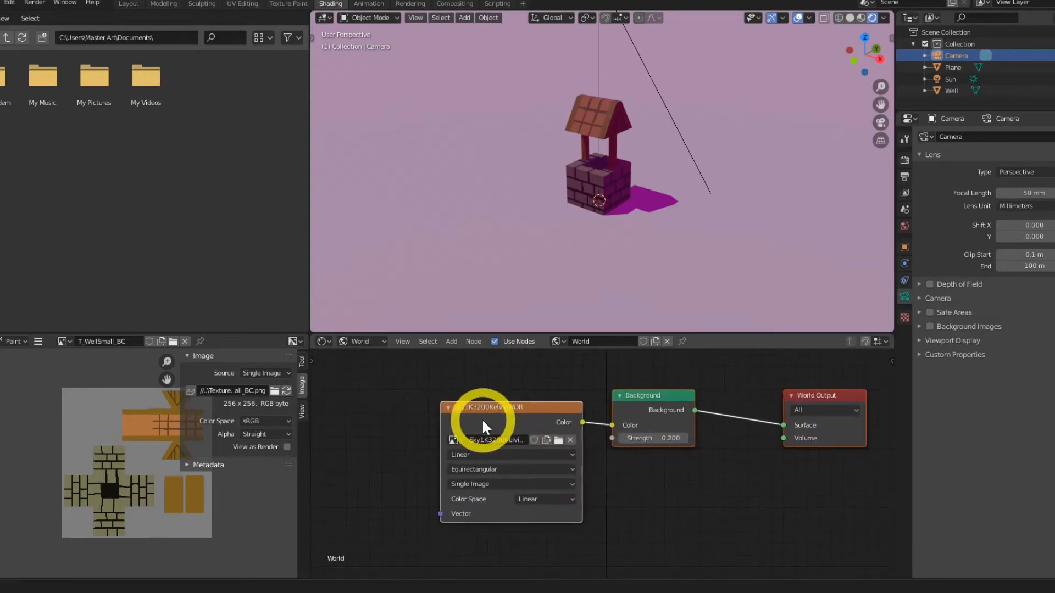
pyautogui.scroll(1, 483, 424)
pyautogui.click(550, 437)
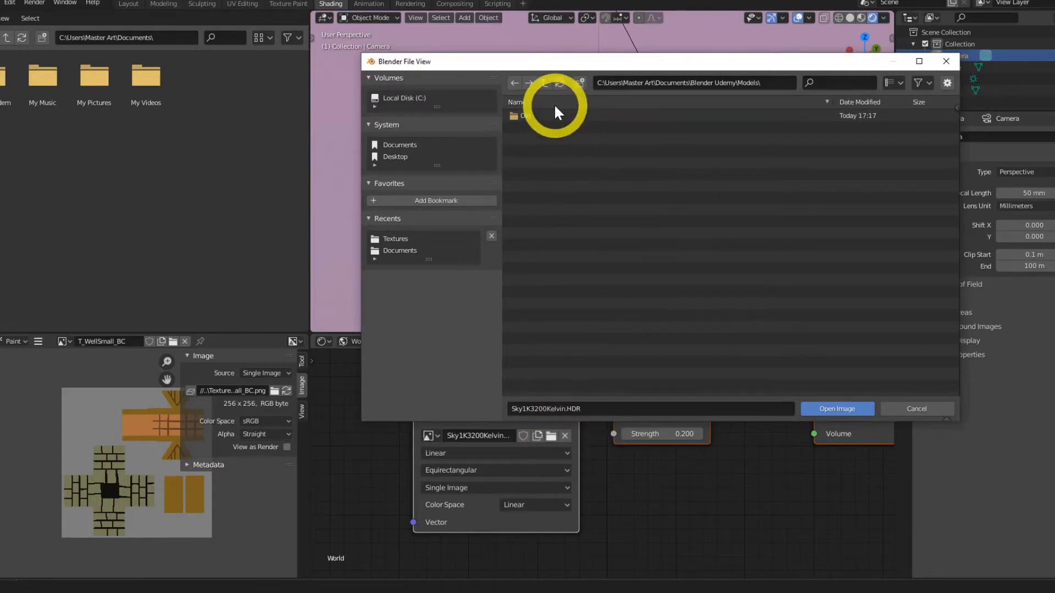
pyautogui.click(543, 82)
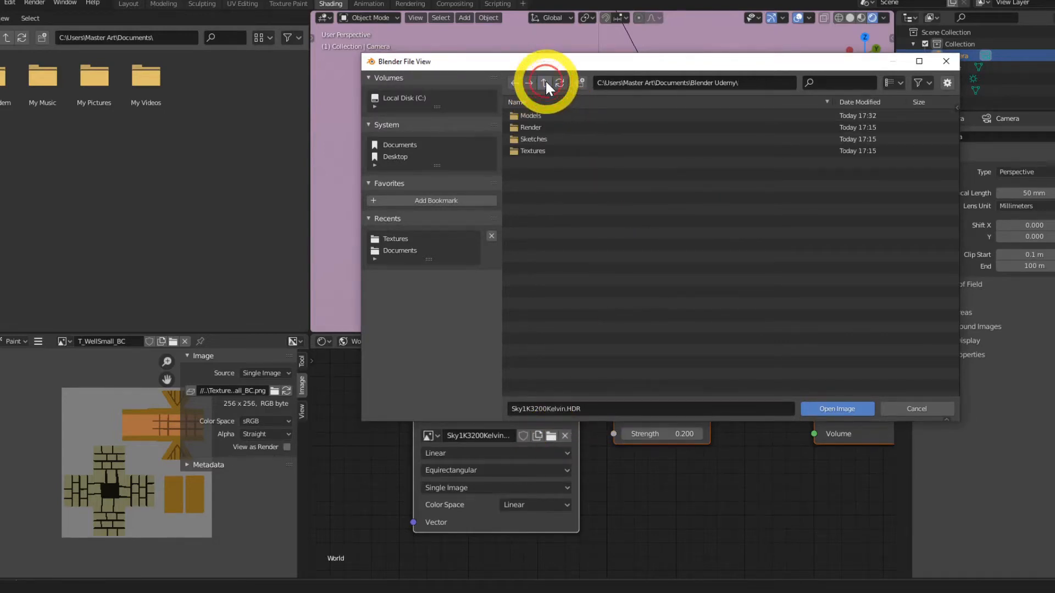
pyautogui.click(532, 151)
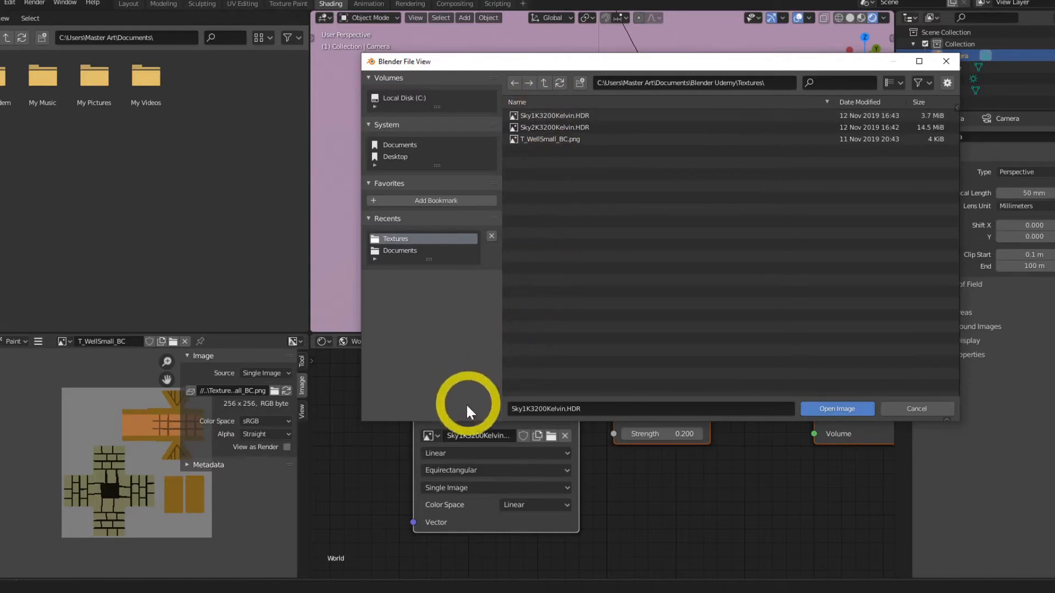
pyautogui.click(540, 115)
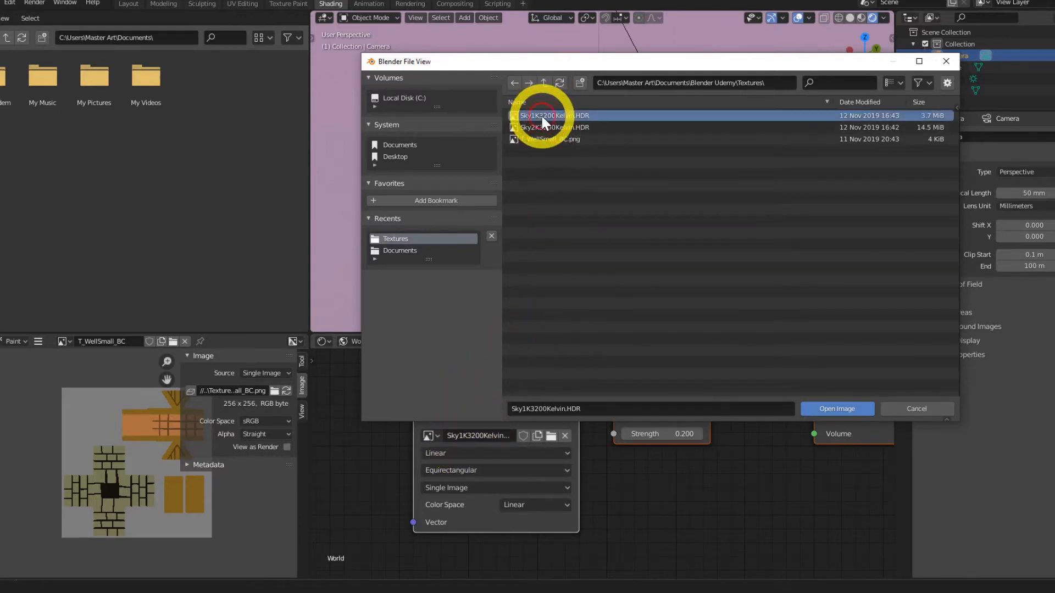
pyautogui.click(832, 408)
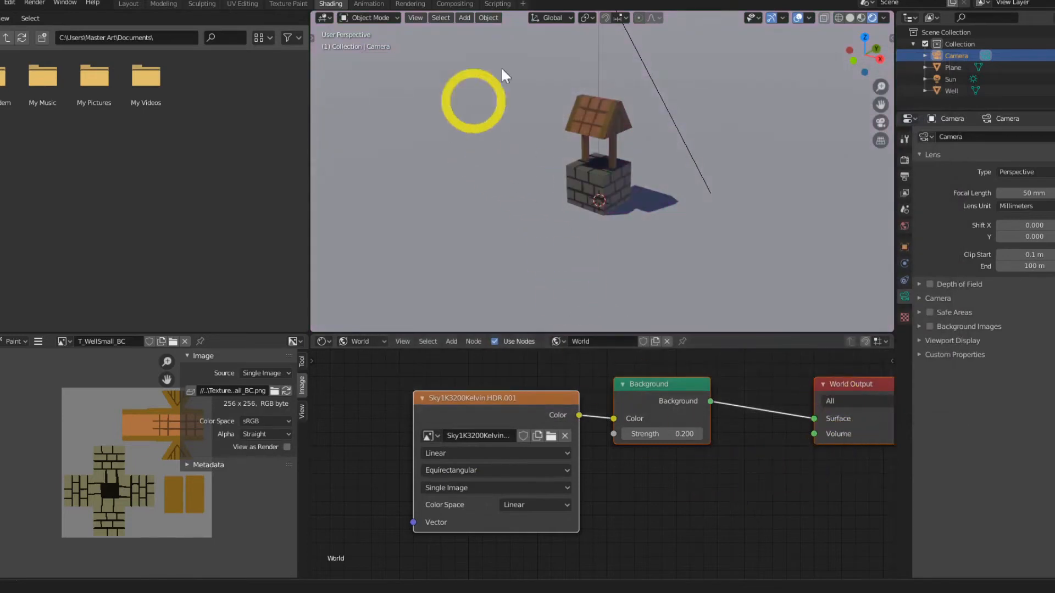
# - Inspect the relinked well scene from a lower, closer angle, hide the image editor's sidebar and save the file
pyautogui.moveTo(570, 197); pyautogui.dragTo(572, 195, button='middle')
pyautogui.moveTo(697, 201); pyautogui.dragTo(651, 207, button='middle')
pyautogui.scroll(2, 650, 207)
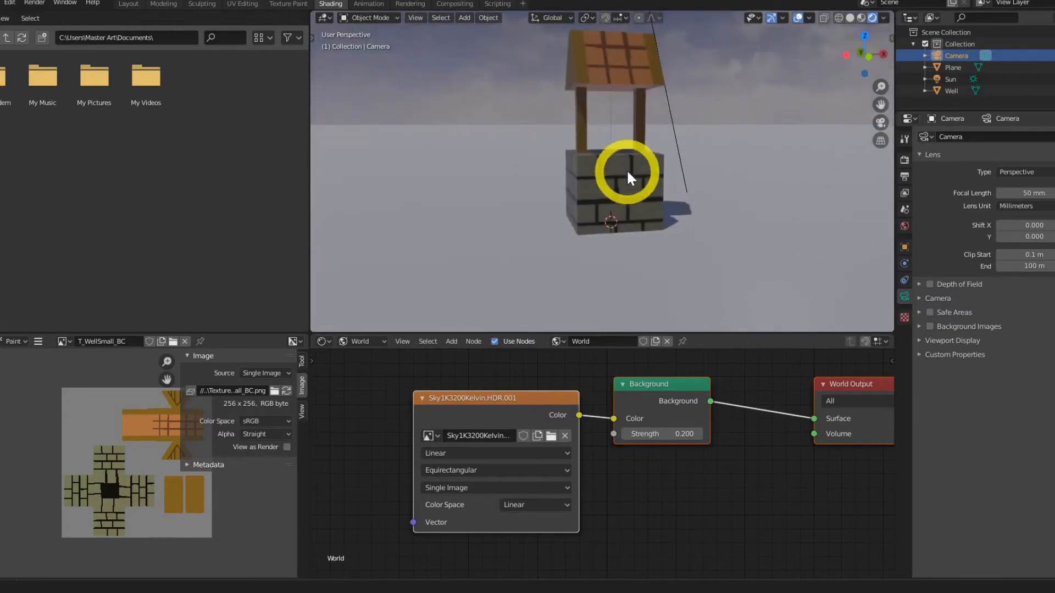
pyautogui.keyDown('shift'); pyautogui.moveTo(596, 153); pyautogui.dragTo(577, 173, button='middle'); pyautogui.keyUp('shift')
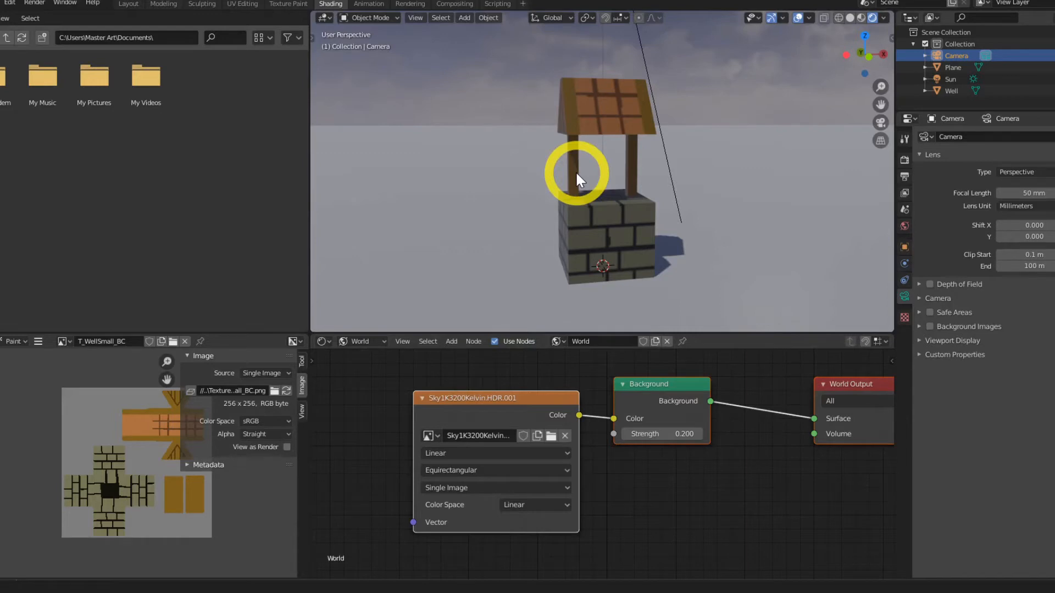
pyautogui.press('n')
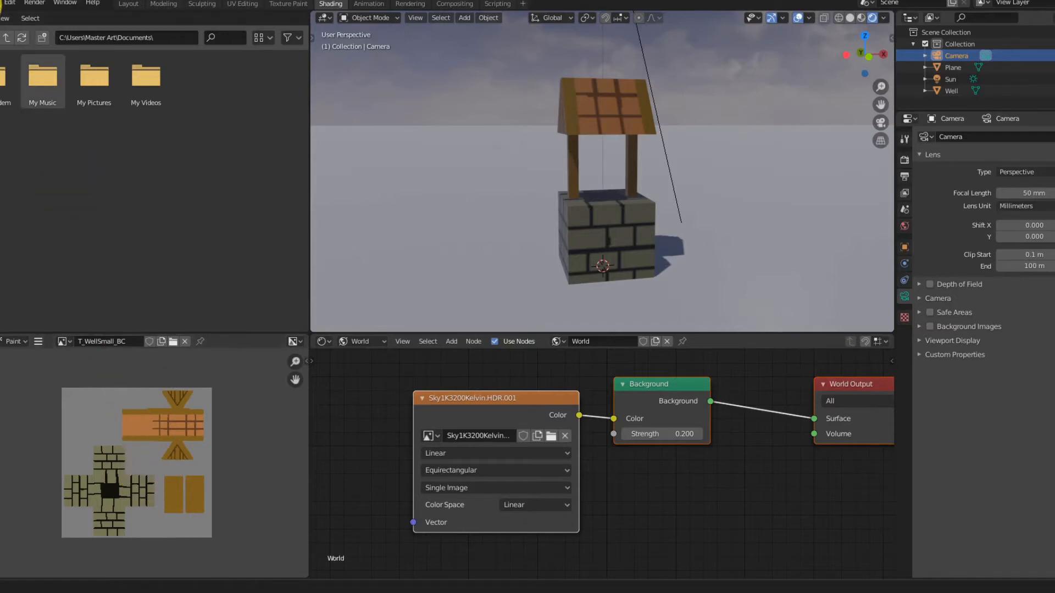
pyautogui.click(6, 5)
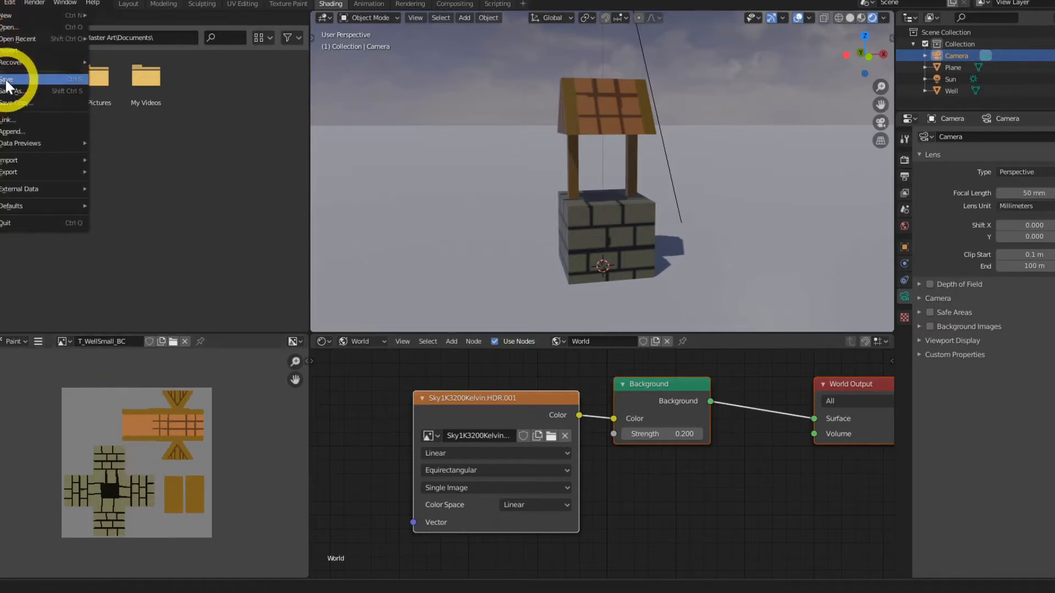
pyautogui.click(6, 80)
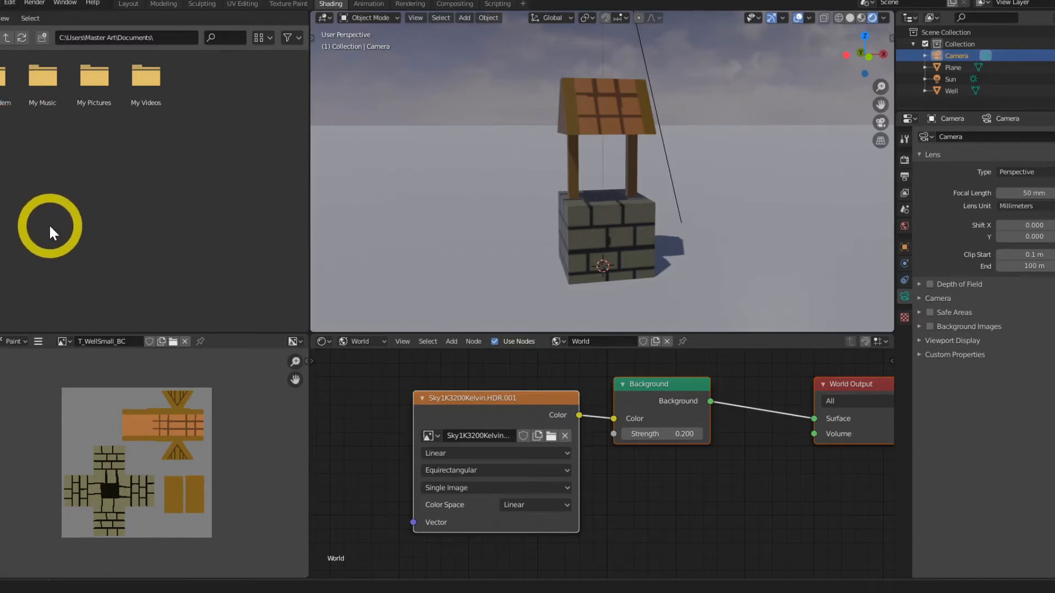
# - Start a new General file and switch to the Texture Paint workspace
pyautogui.click(2, 3)
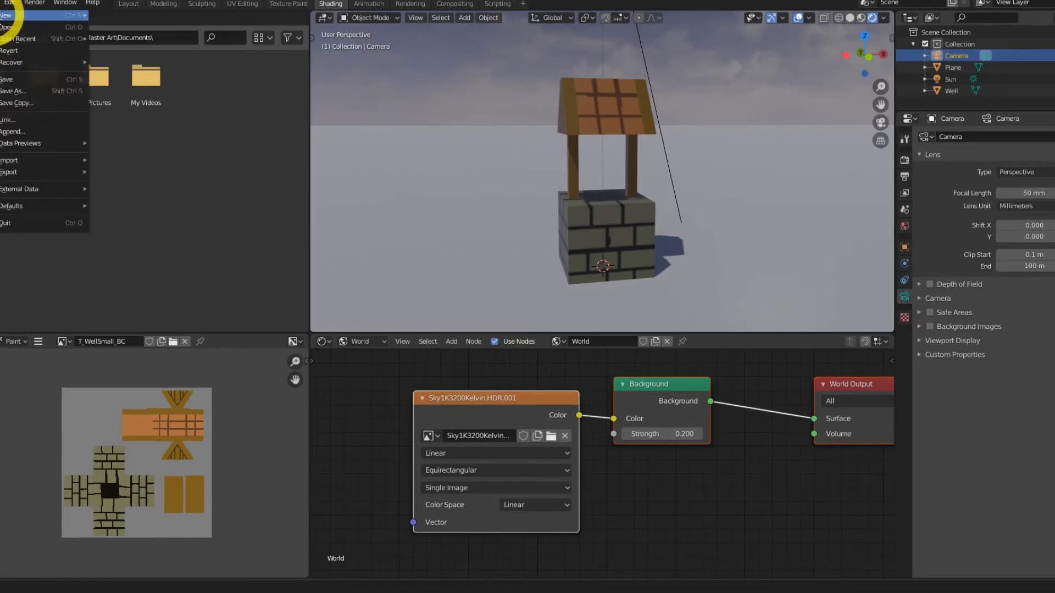
pyautogui.moveTo(8, 14)
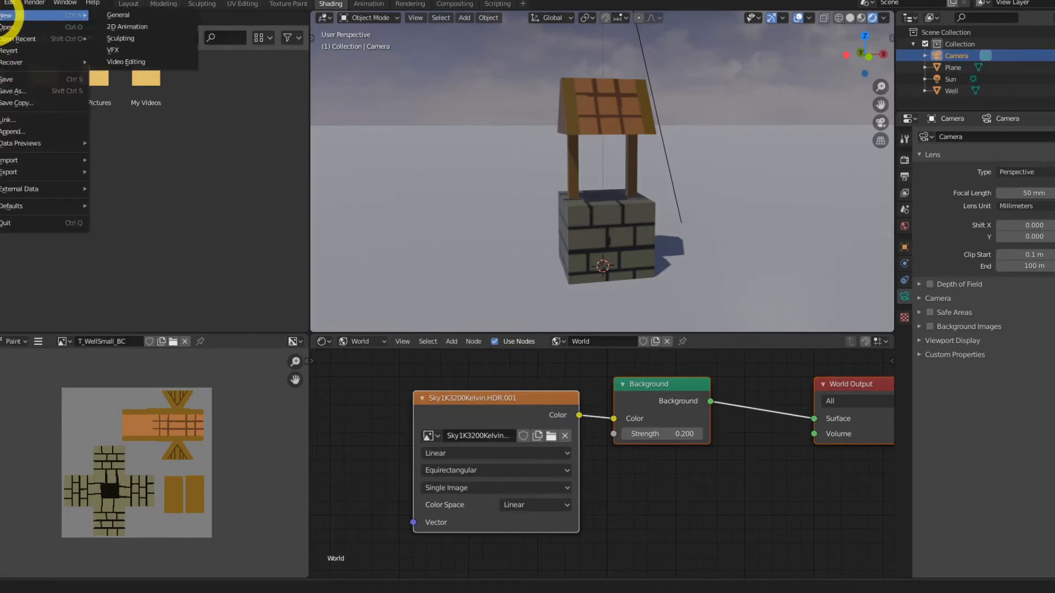
pyautogui.click(117, 15)
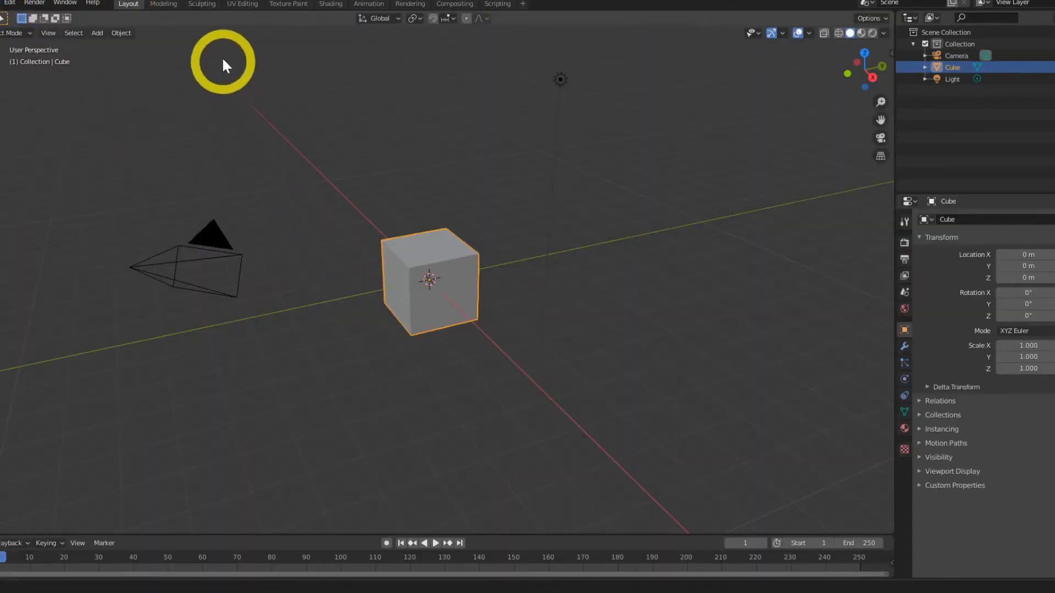
pyautogui.click(289, 3)
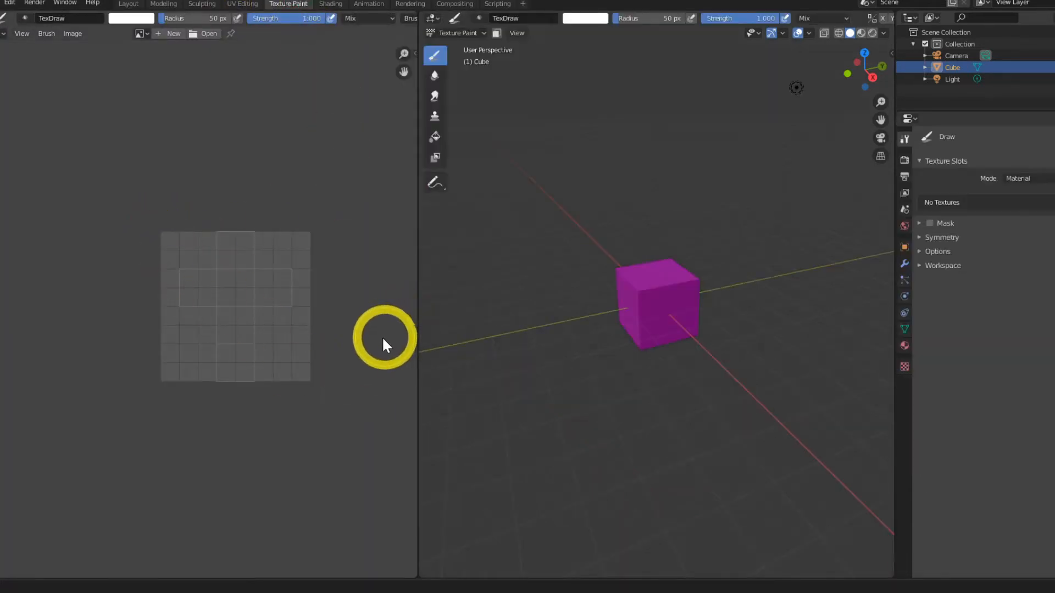
pyautogui.scroll(4, 229, 323)
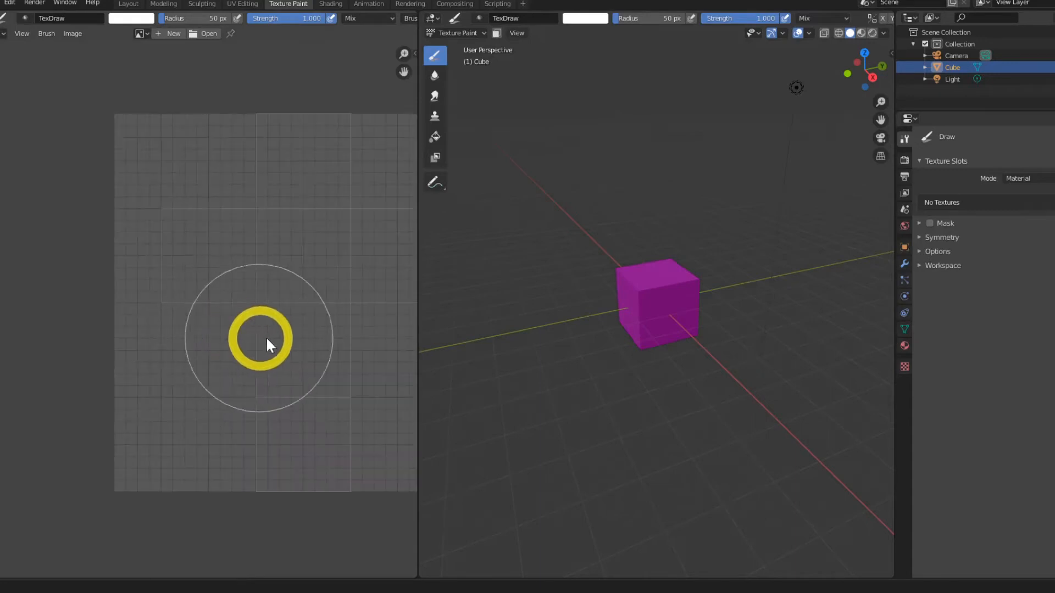
pyautogui.keyDown('shift'); pyautogui.moveTo(267, 332); pyautogui.dragTo(179, 329, button='middle'); pyautogui.keyUp('shift')
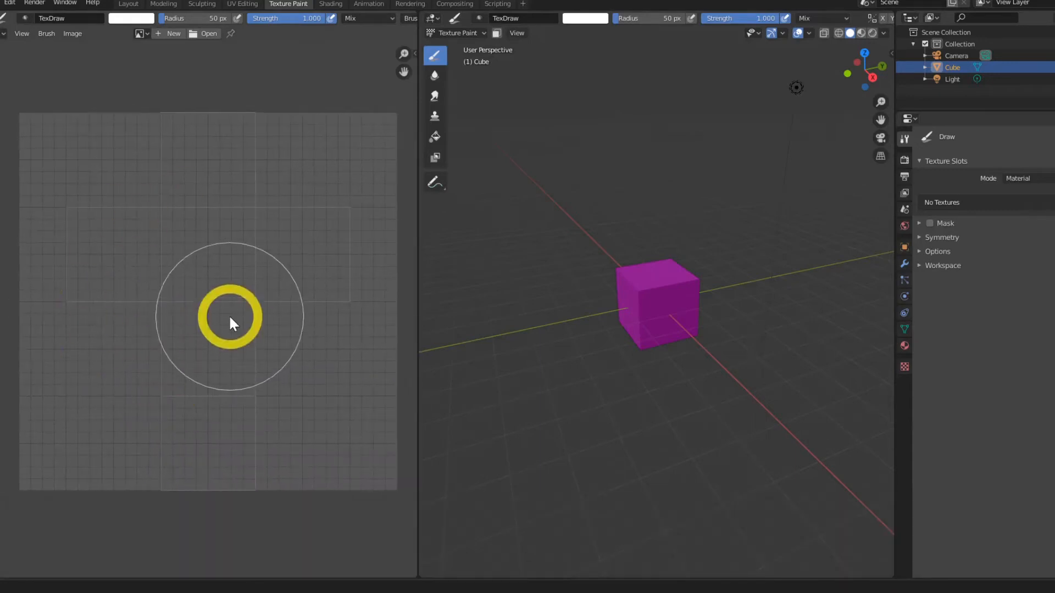
# - Create a new blank black image named Texture at 1024 × 1024 px with Alpha turned off
pyautogui.click(141, 33)
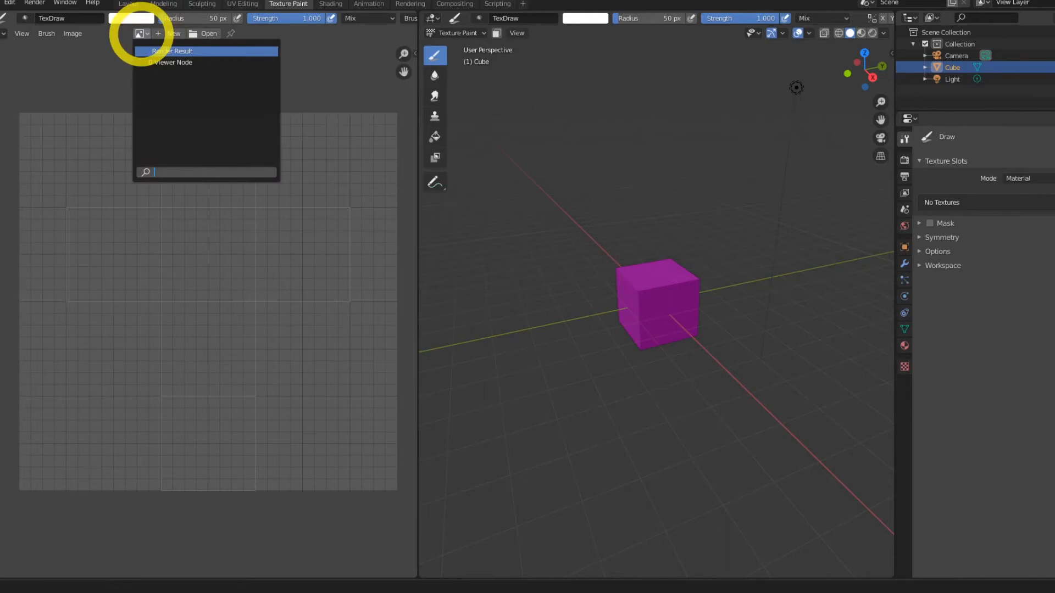
pyautogui.click(107, 58)
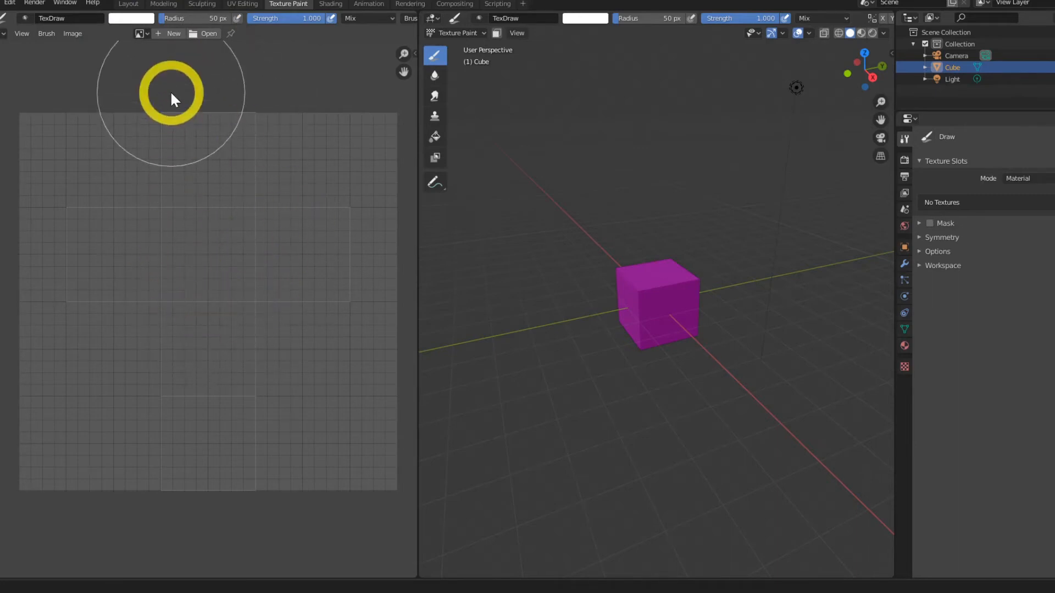
pyautogui.click(170, 33)
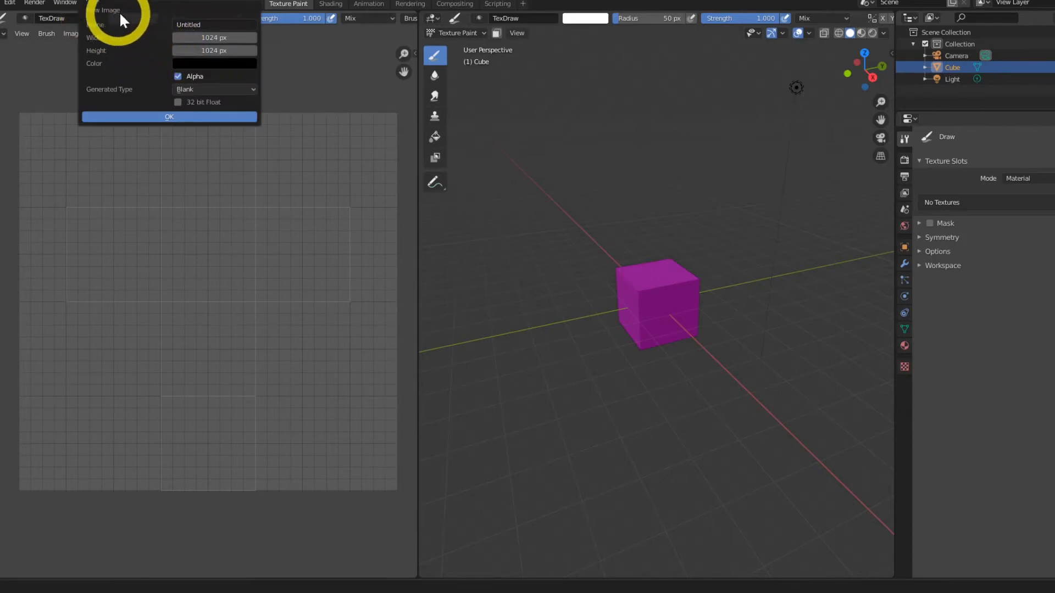
pyautogui.click(184, 25)
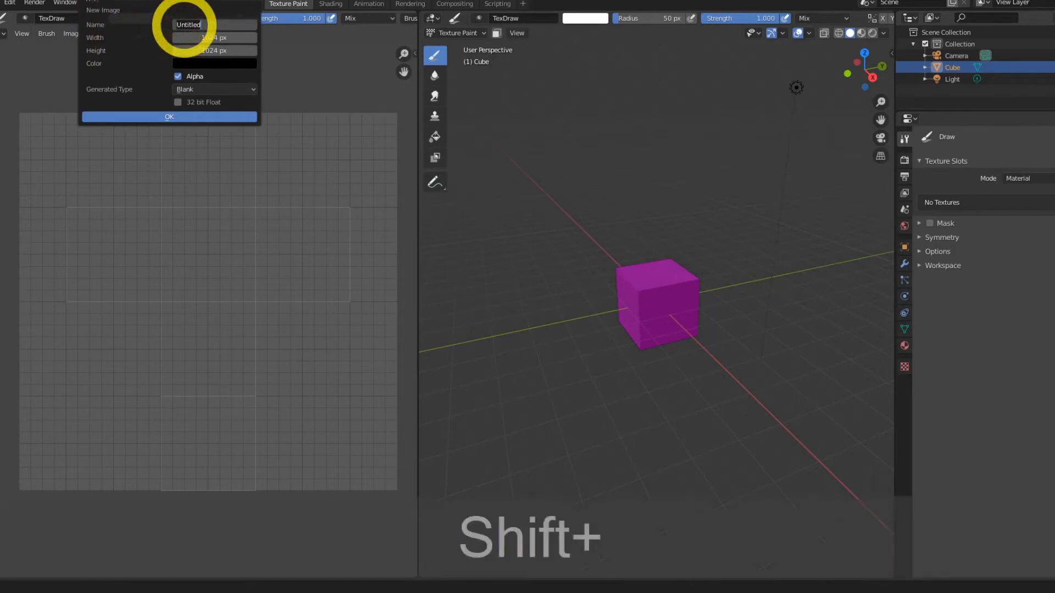
pyautogui.write('Texture')
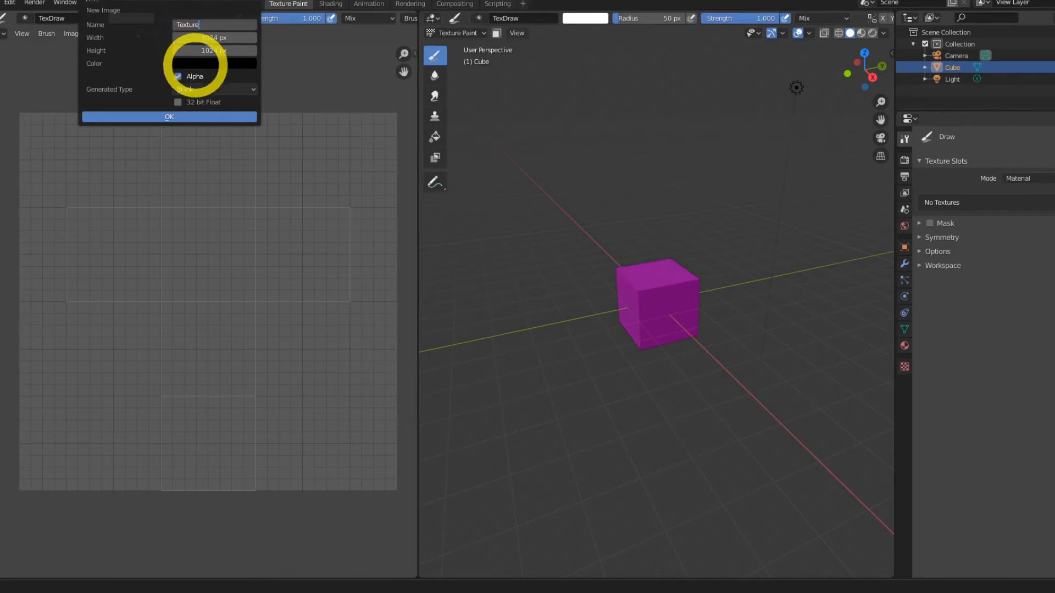
pyautogui.click(195, 63)
pyautogui.click(193, 61)
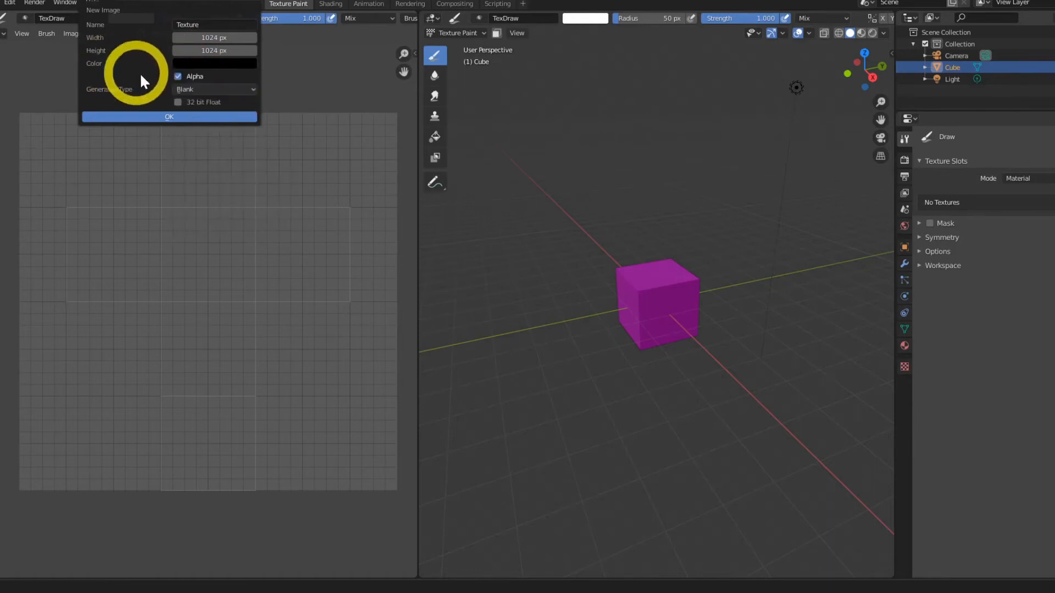
pyautogui.click(177, 77)
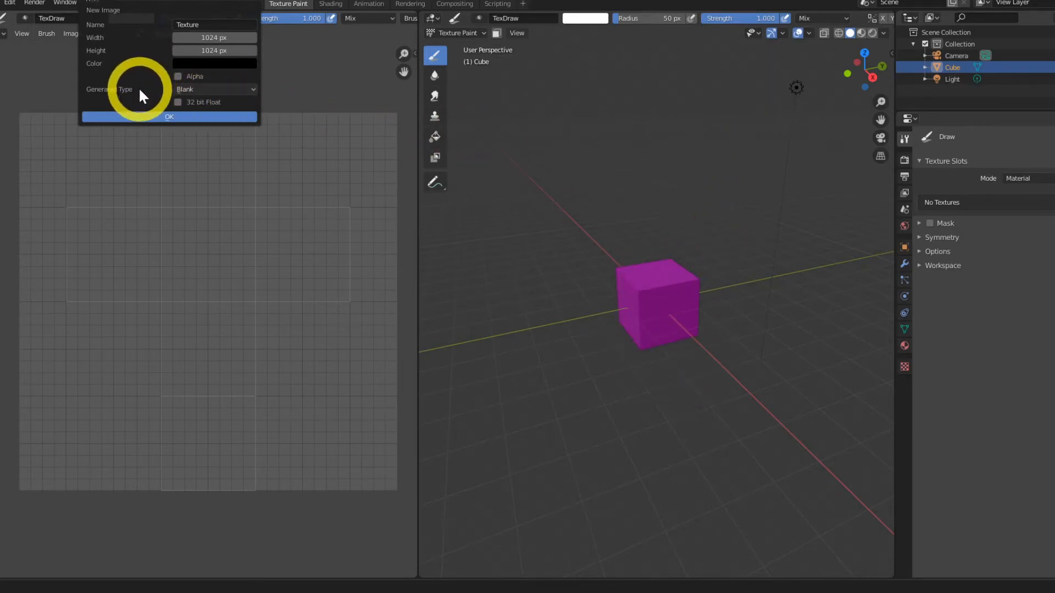
pyautogui.click(187, 89)
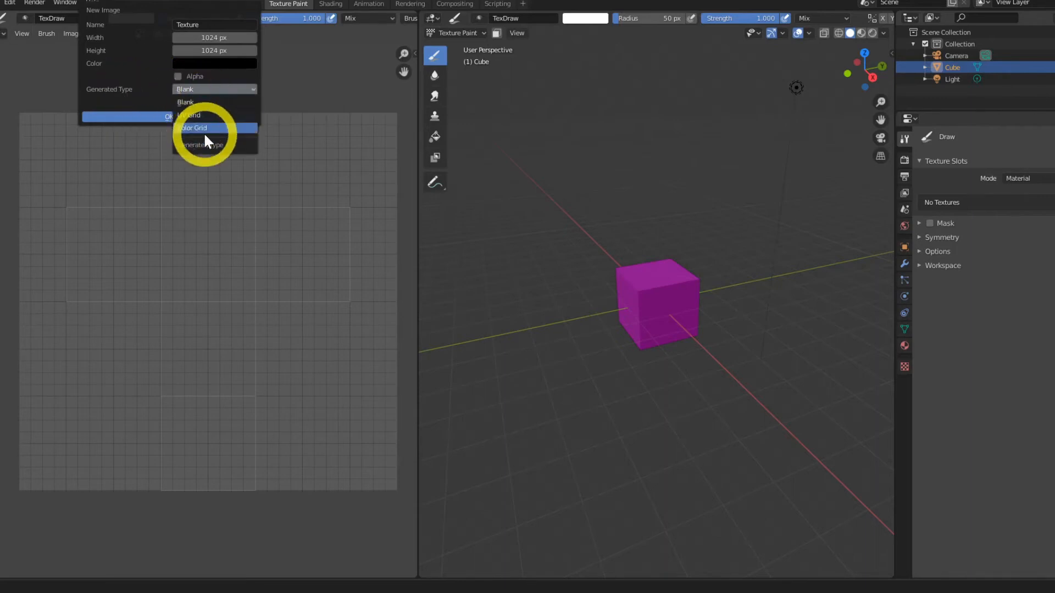
pyautogui.click(183, 102)
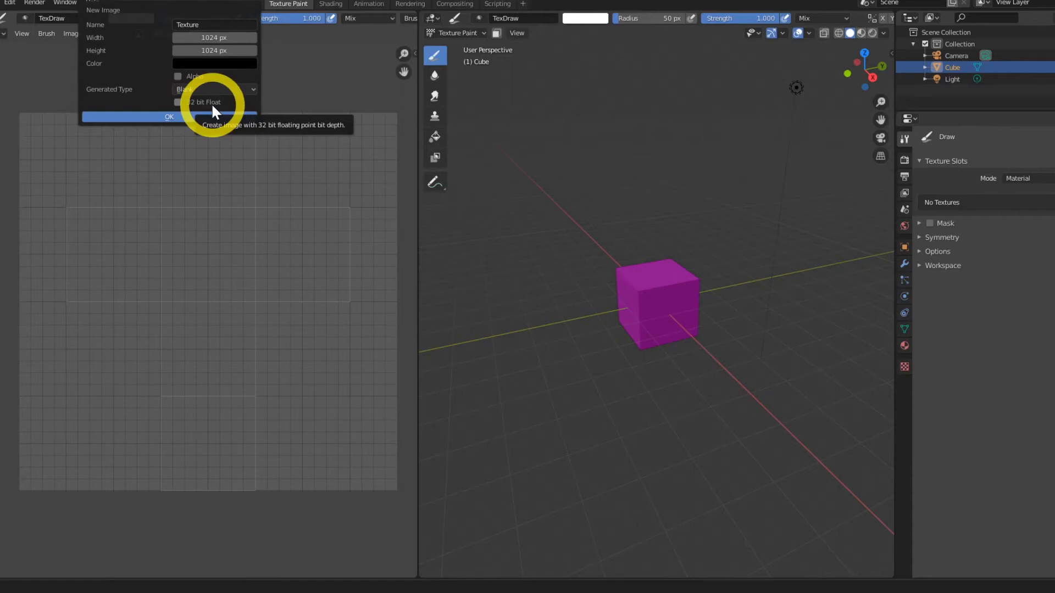
pyautogui.click(168, 117)
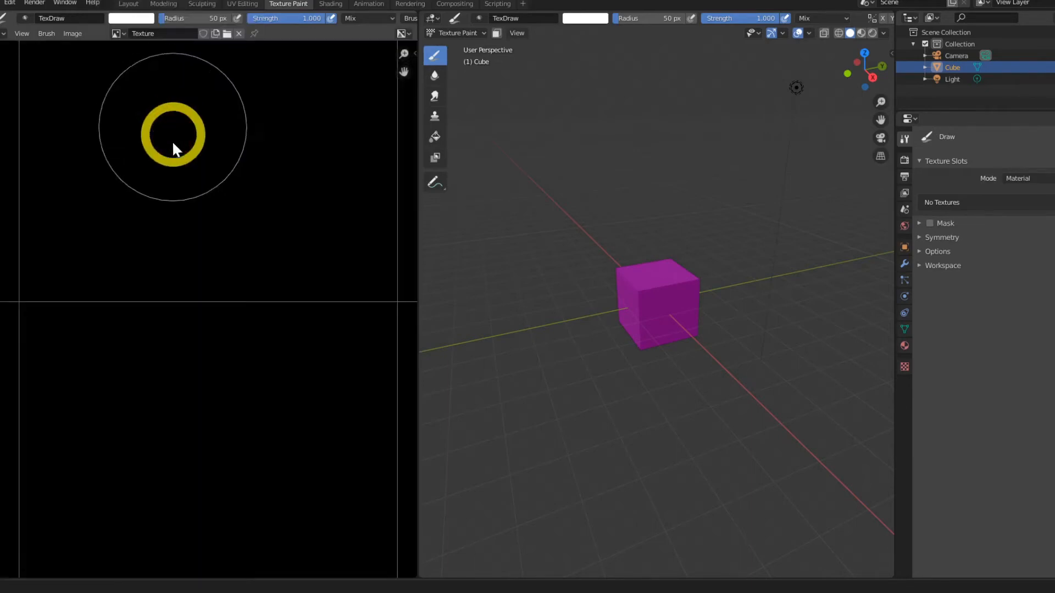
# - Fit the Texture image in the image editor and review its source and colour space settings in the sidebar
pyautogui.press('Home')
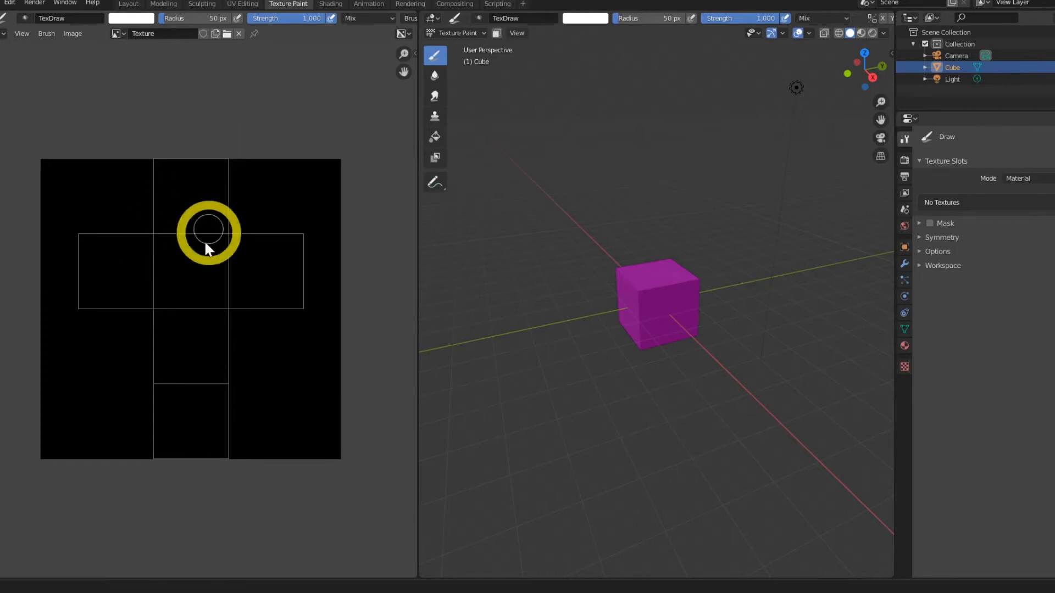
pyautogui.press('n')
pyautogui.click(410, 77)
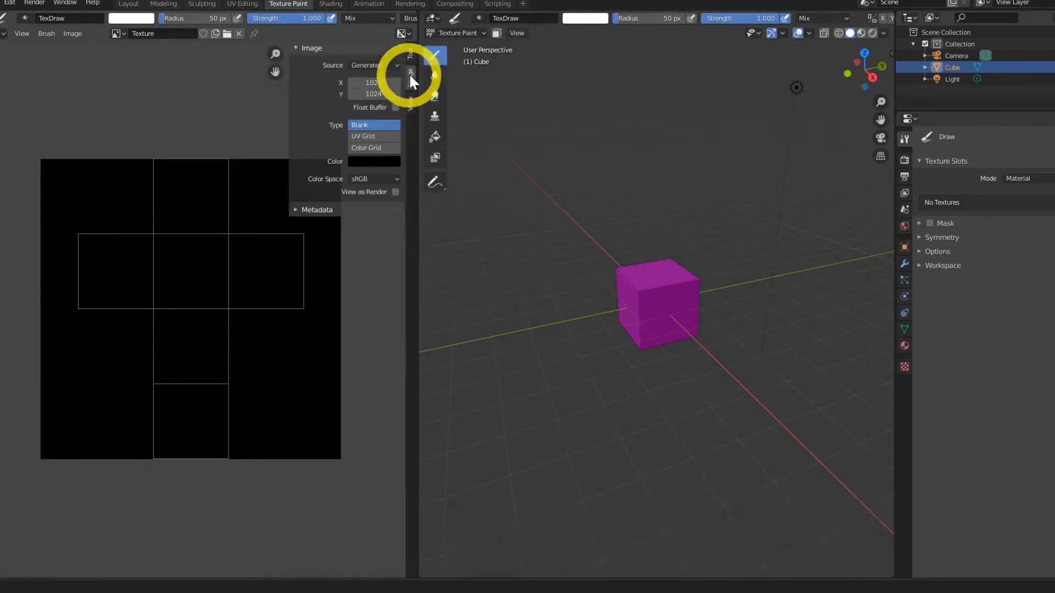
pyautogui.click(367, 66)
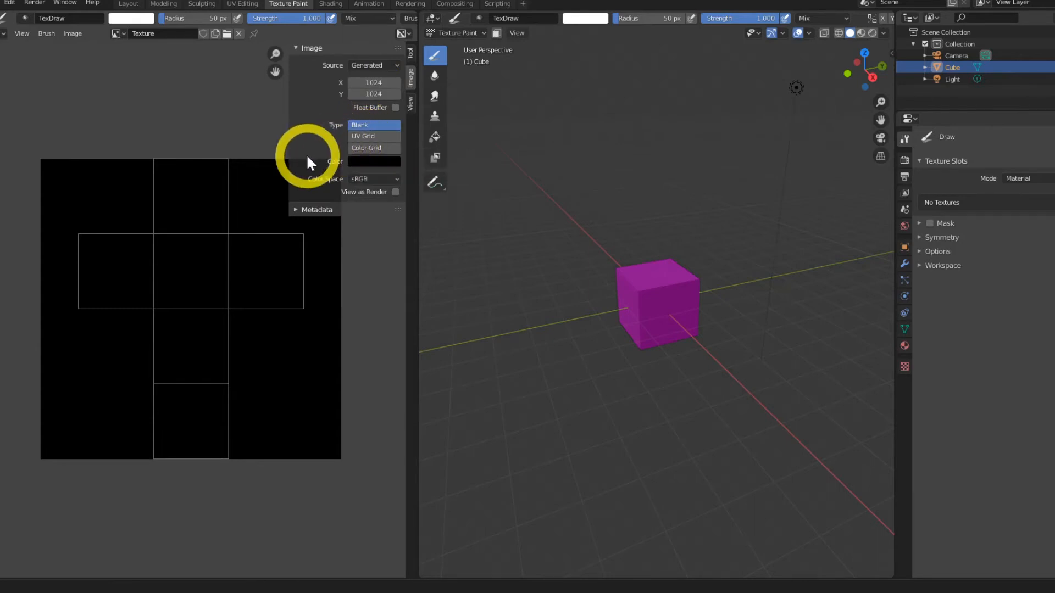
pyautogui.click(375, 180)
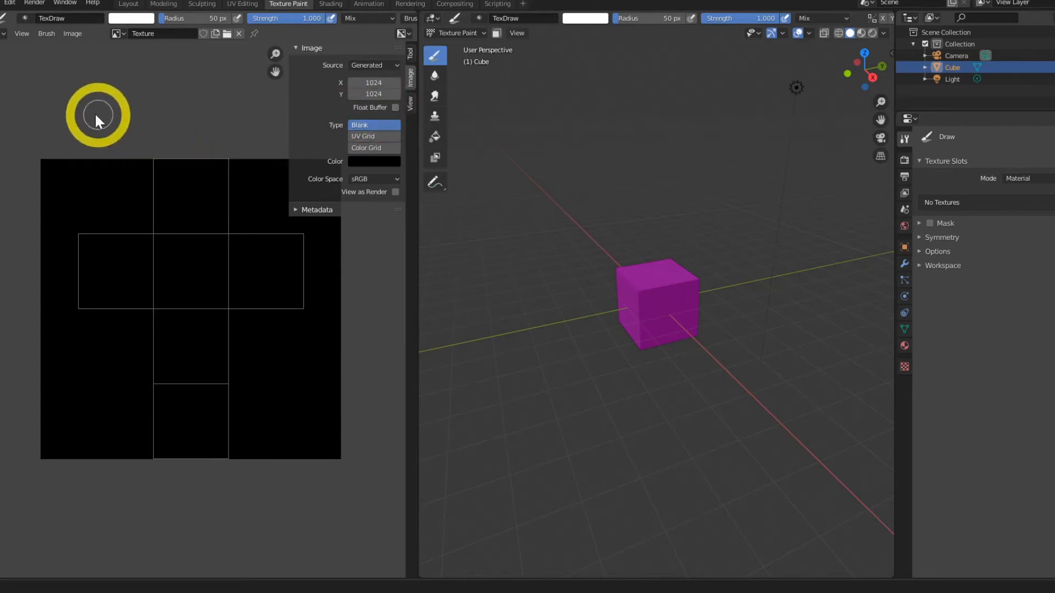
# - Save the Texture image as Texture_Test.png in the Textures folder of Documents\Blender Udemy
pyautogui.click(71, 33)
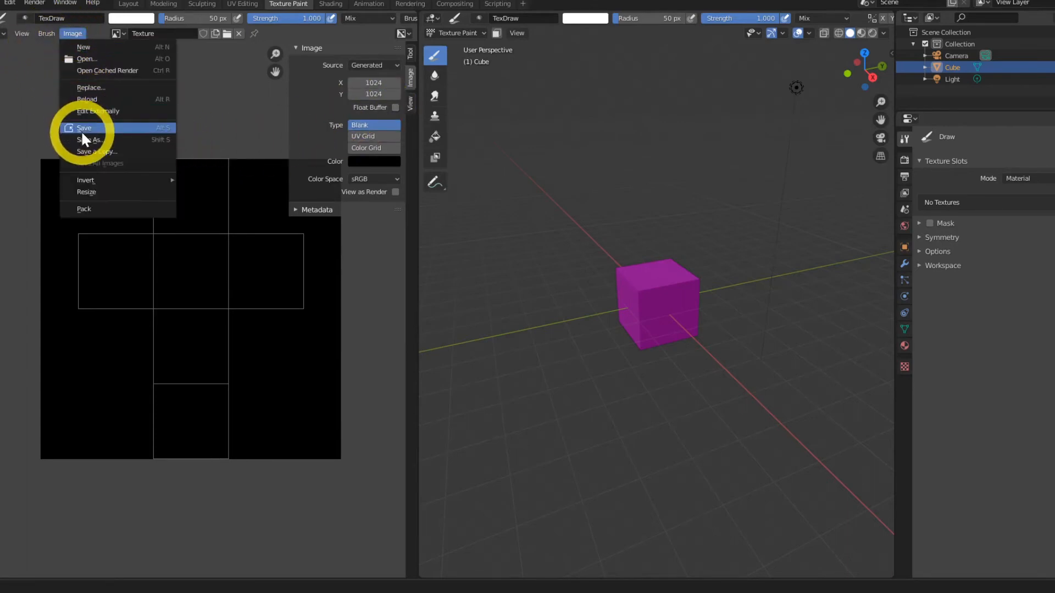
pyautogui.click(85, 139)
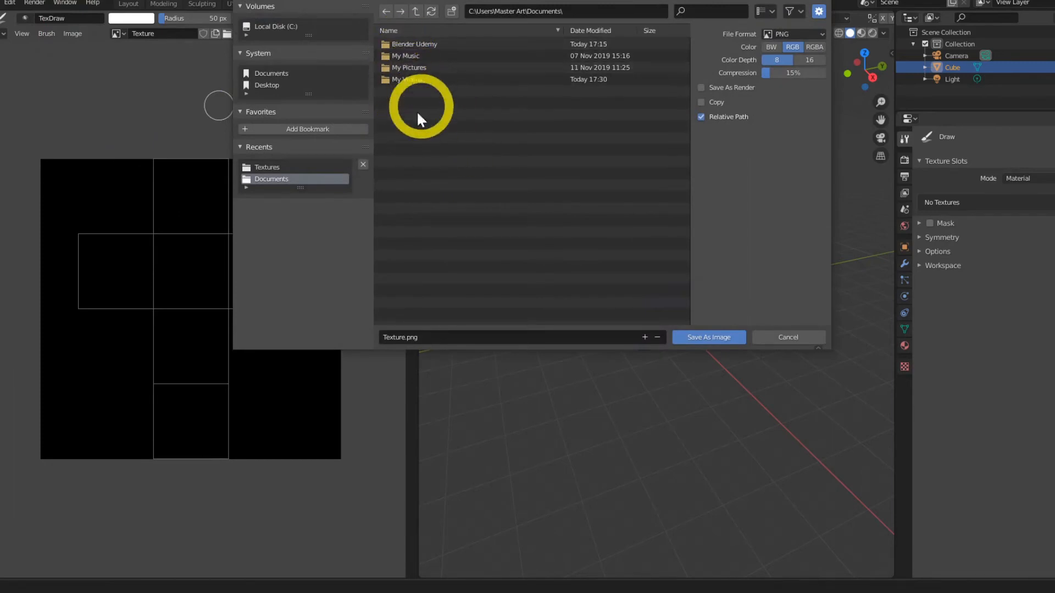
pyautogui.click(408, 45)
pyautogui.doubleClick(392, 44)
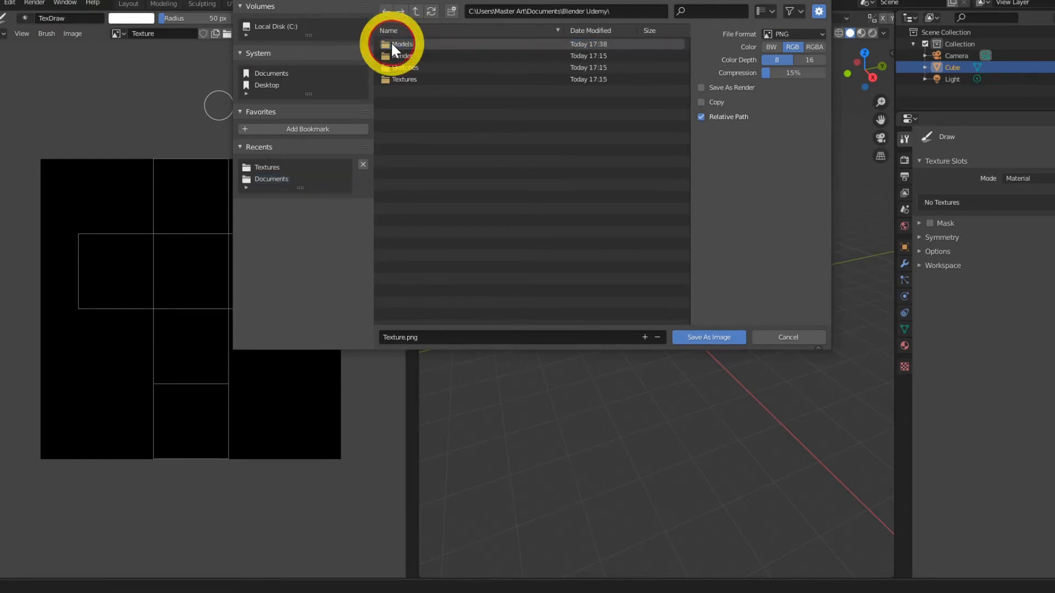
pyautogui.doubleClick(408, 79)
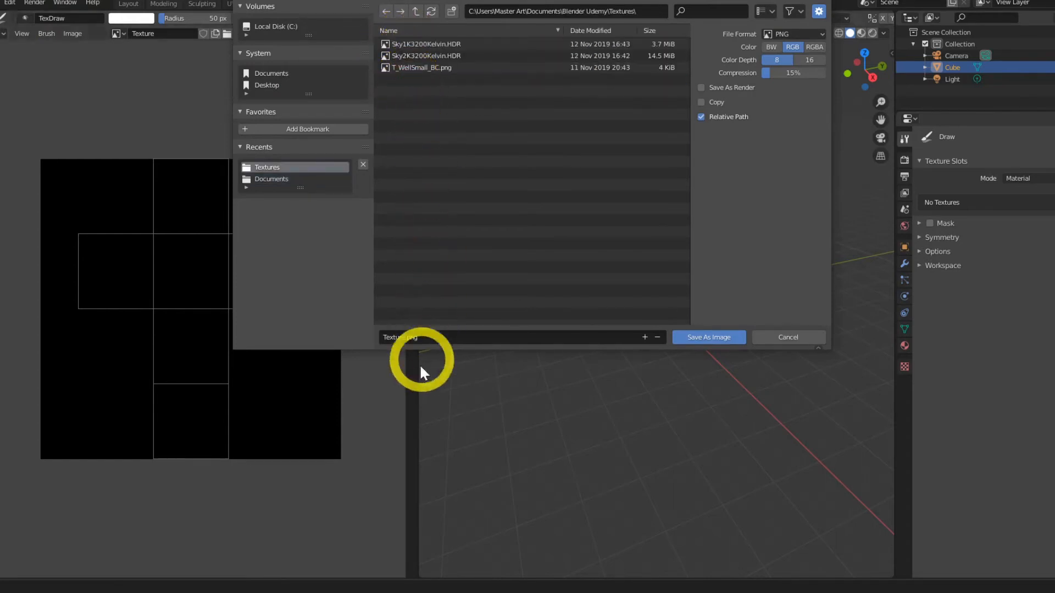
pyautogui.doubleClick(404, 338)
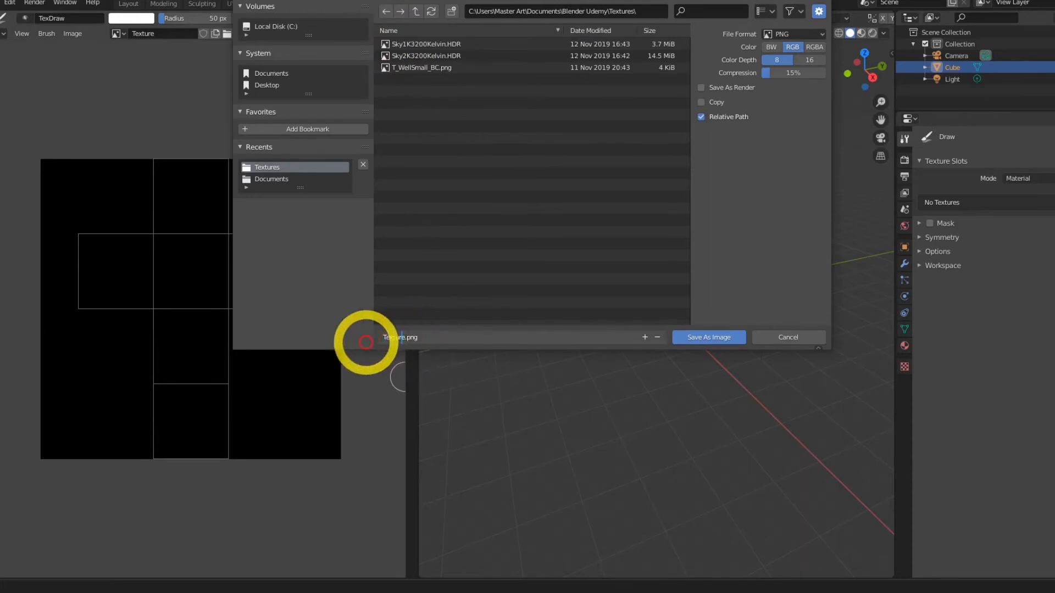
pyautogui.press('Right')
pyautogui.write('_Test')
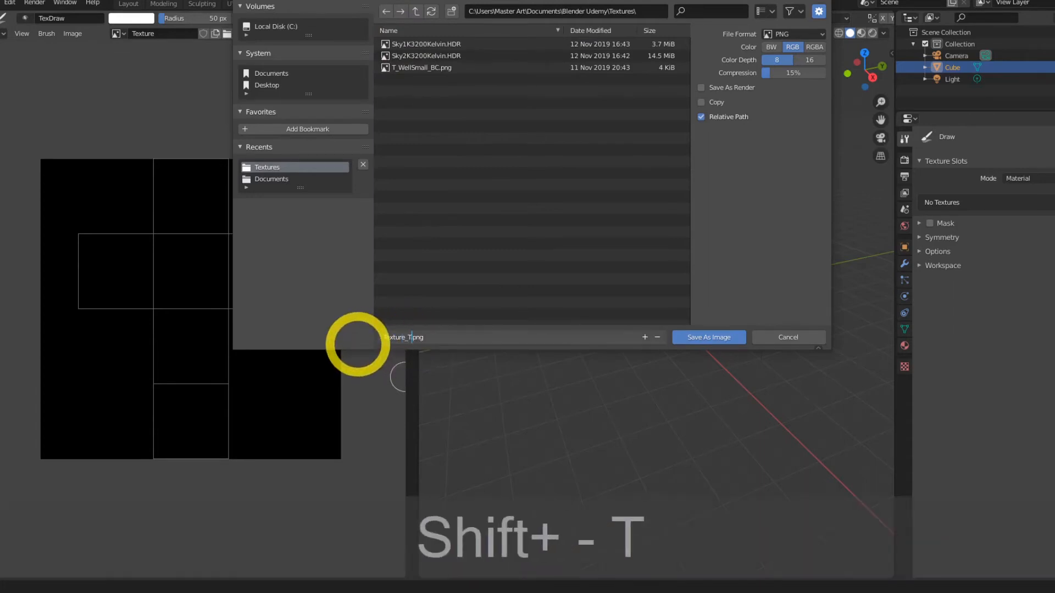
pyautogui.click(709, 337)
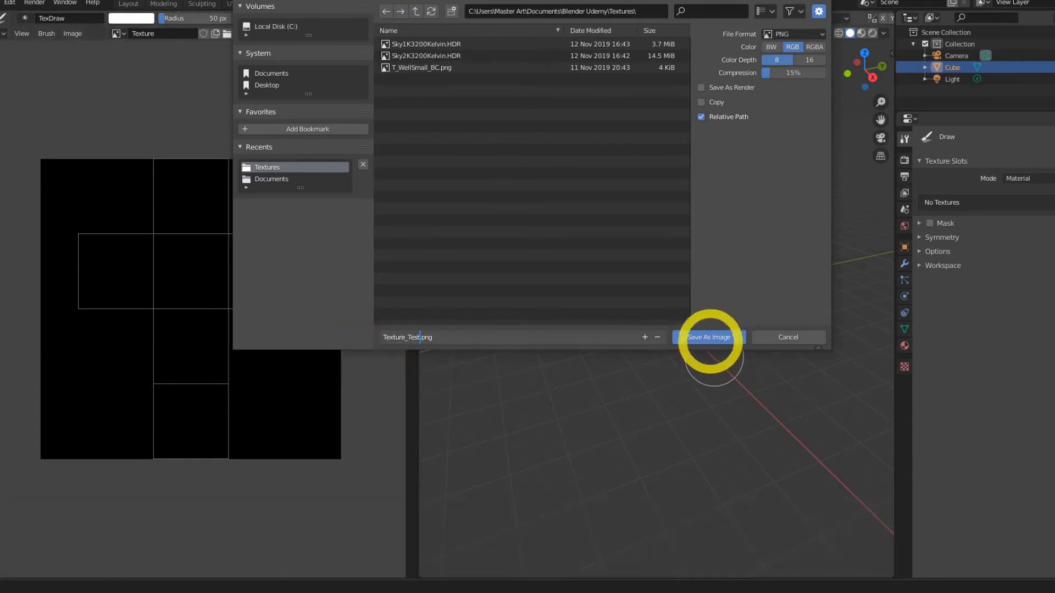
pyautogui.click(710, 338)
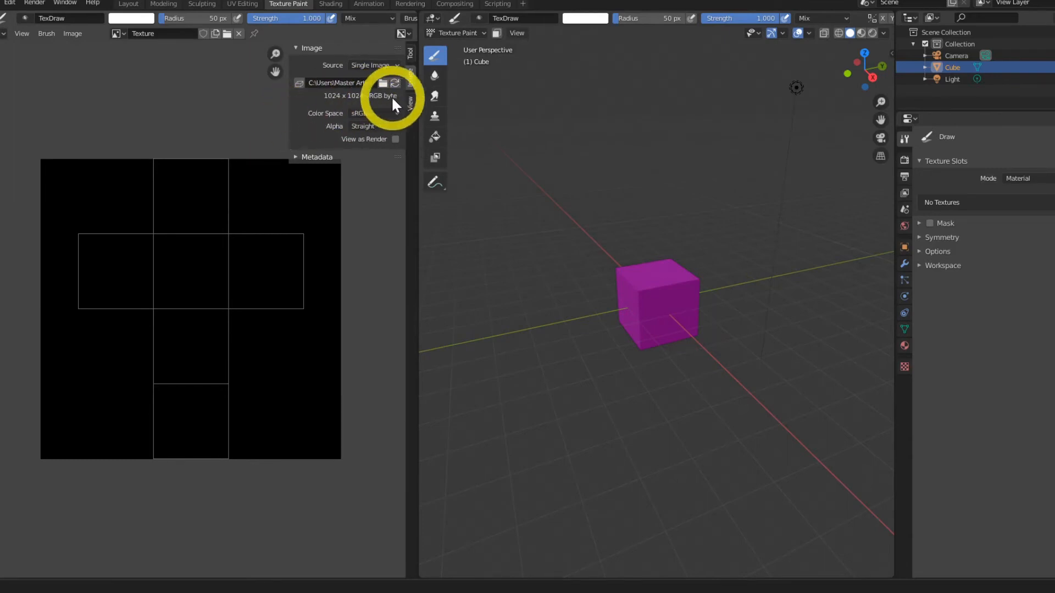
# - Widen the image editor's sidebar and try another X aspect ratio and Repeat Image, setting the ratio back to 1 and repetition off
pyautogui.moveTo(289, 117)
pyautogui.mouseDown()
pyautogui.moveTo(266, 117)
pyautogui.moveTo(275, 122)
pyautogui.mouseUp()
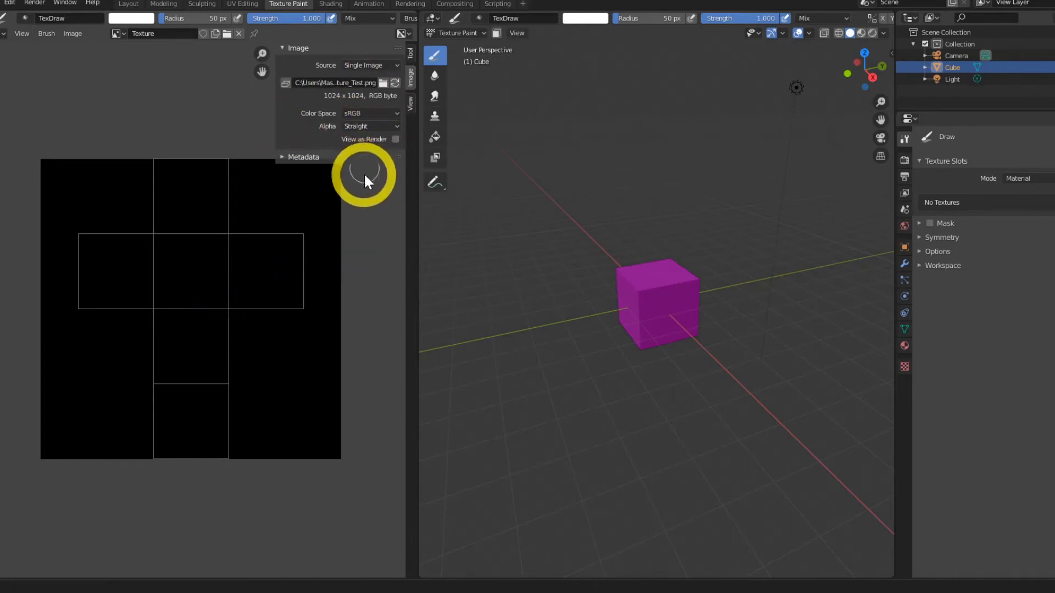
pyautogui.click(411, 103)
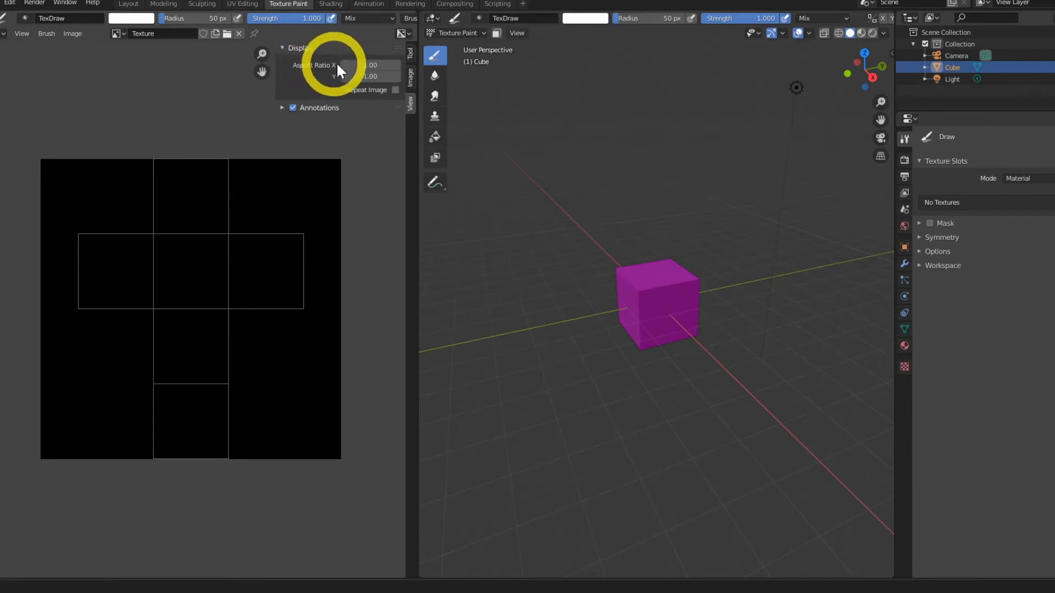
pyautogui.moveTo(337, 66); pyautogui.dragTo(365, 66)
pyautogui.click(365, 66)
pyautogui.write('1')
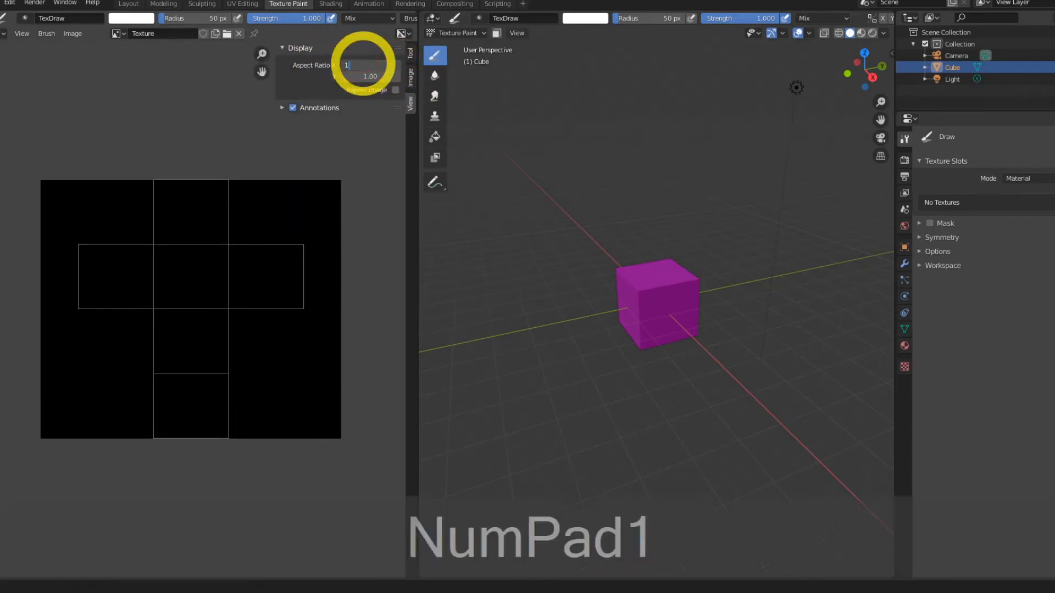
pyautogui.press('Return')
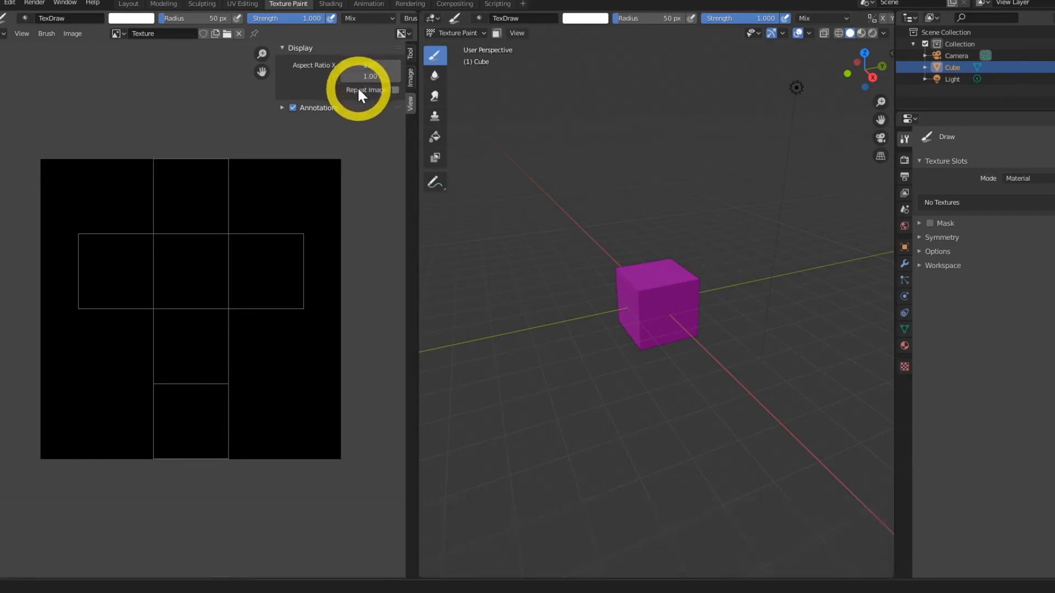
pyautogui.click(395, 90)
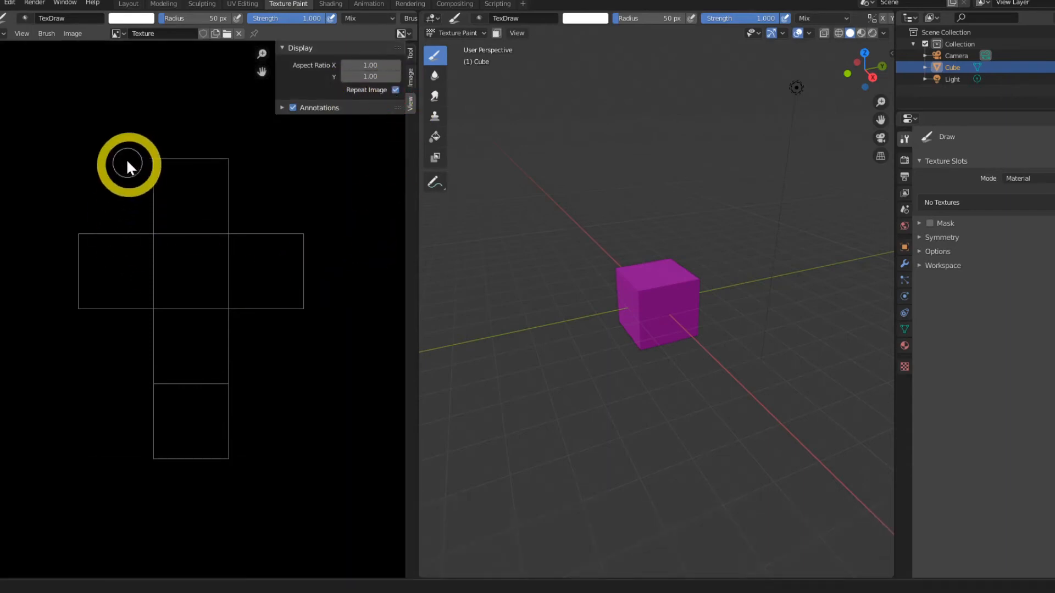
pyautogui.click(395, 90)
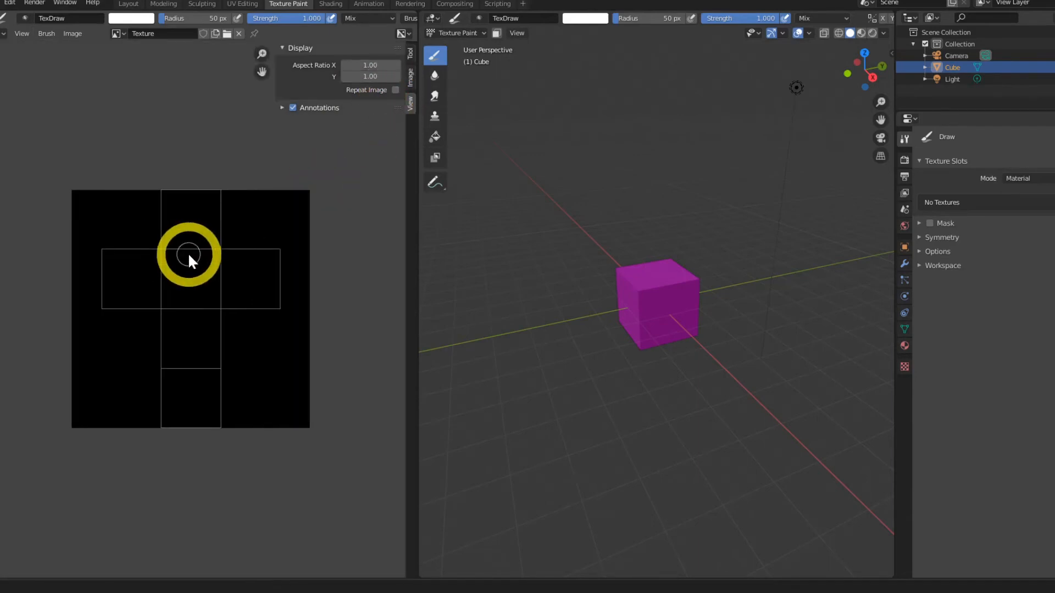
# - Review the image editor's annotation options and brush settings, and hide the sidebar
pyautogui.click(283, 107)
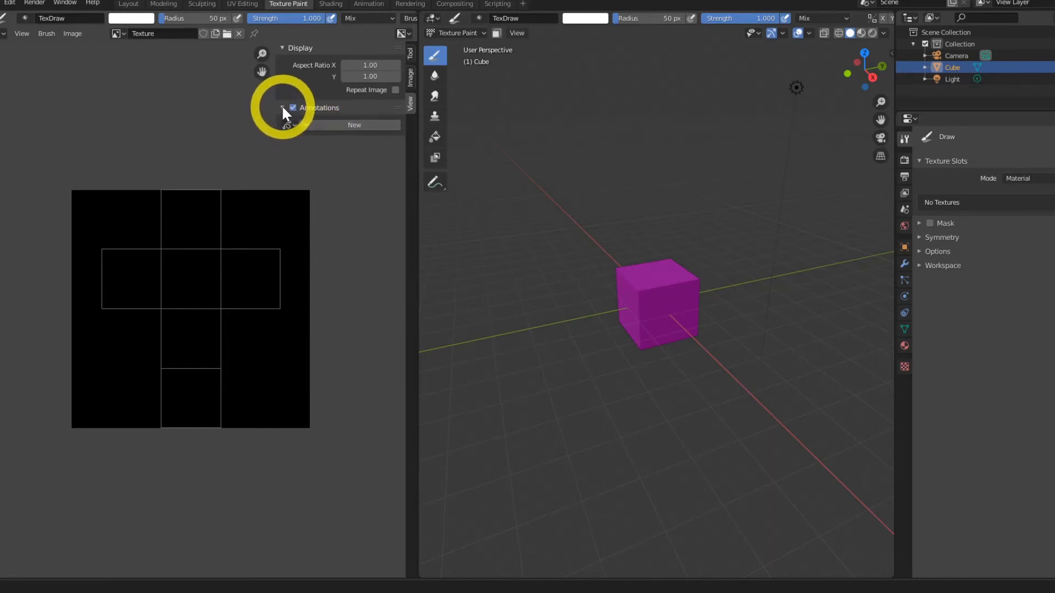
pyautogui.click(282, 107)
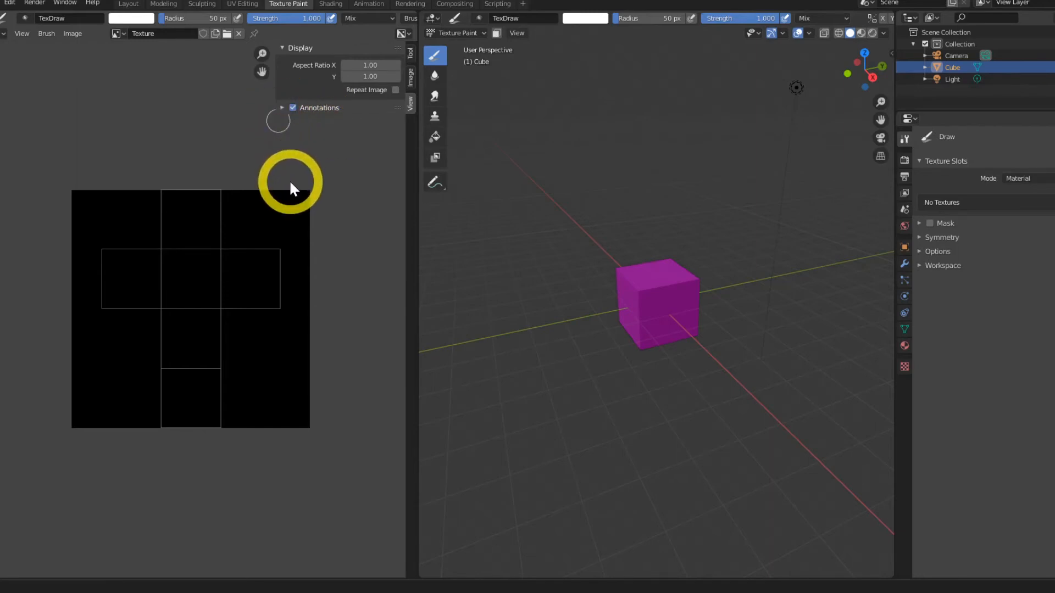
pyautogui.click(410, 53)
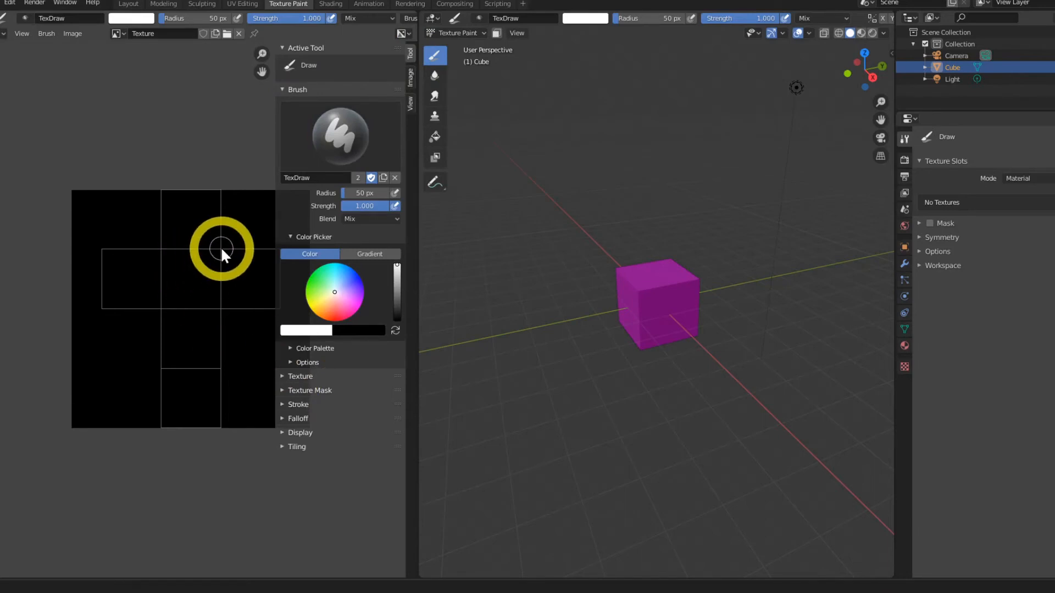
pyautogui.press('n')
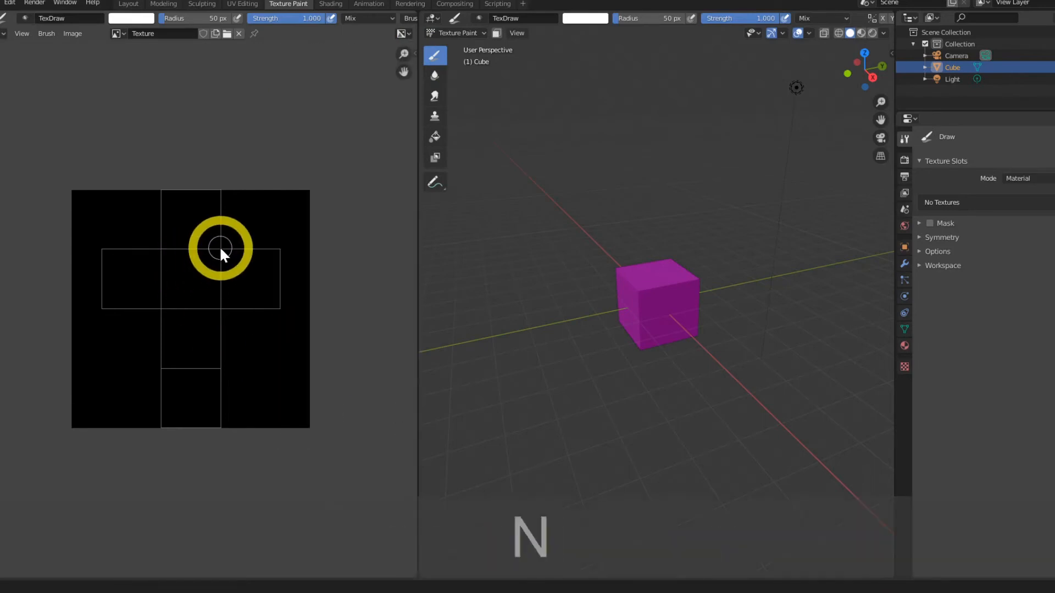
# - Unlink the current image and create a new 1024 px UV Grid image named Texture_Generated with Alpha off
pyautogui.click(237, 33)
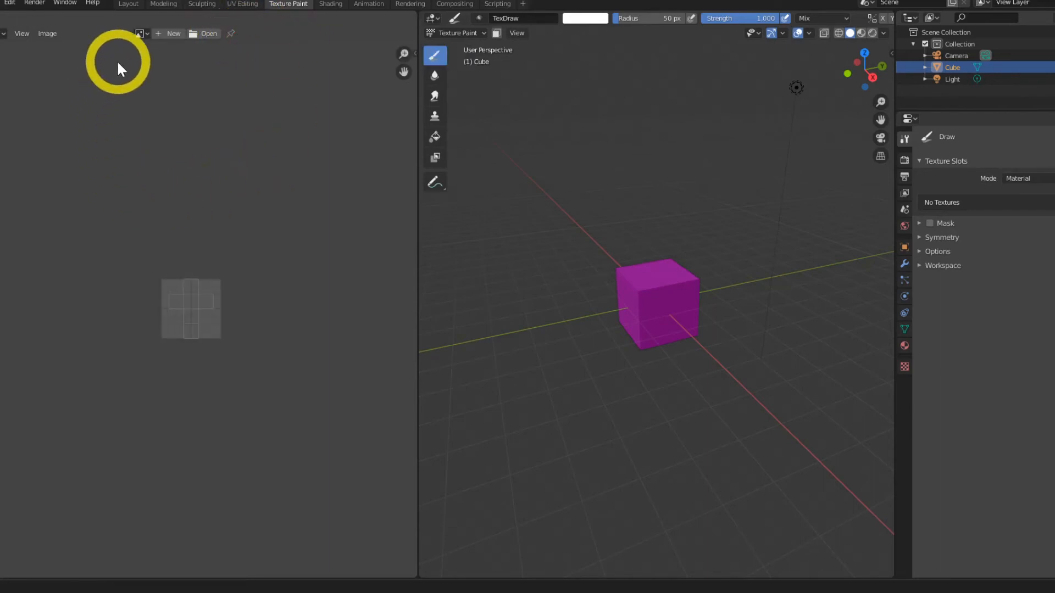
pyautogui.click(167, 34)
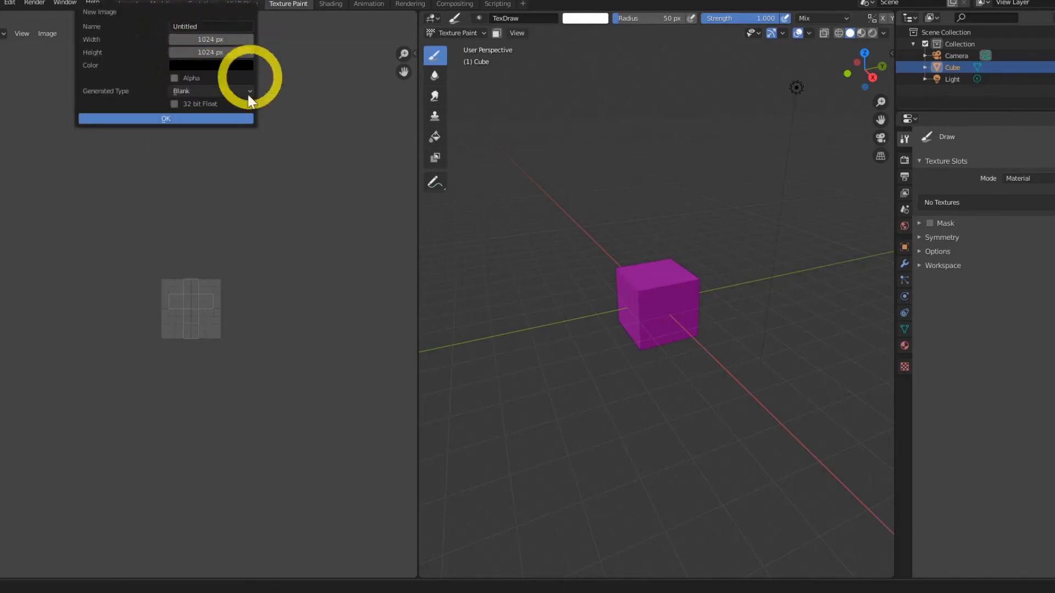
pyautogui.click(181, 27)
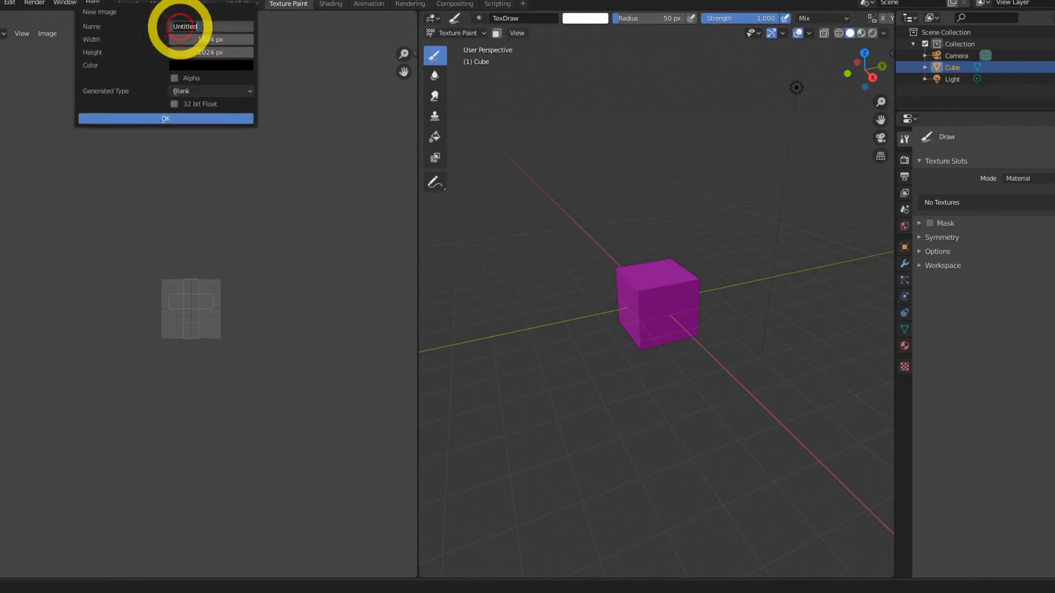
pyautogui.write('Texture')
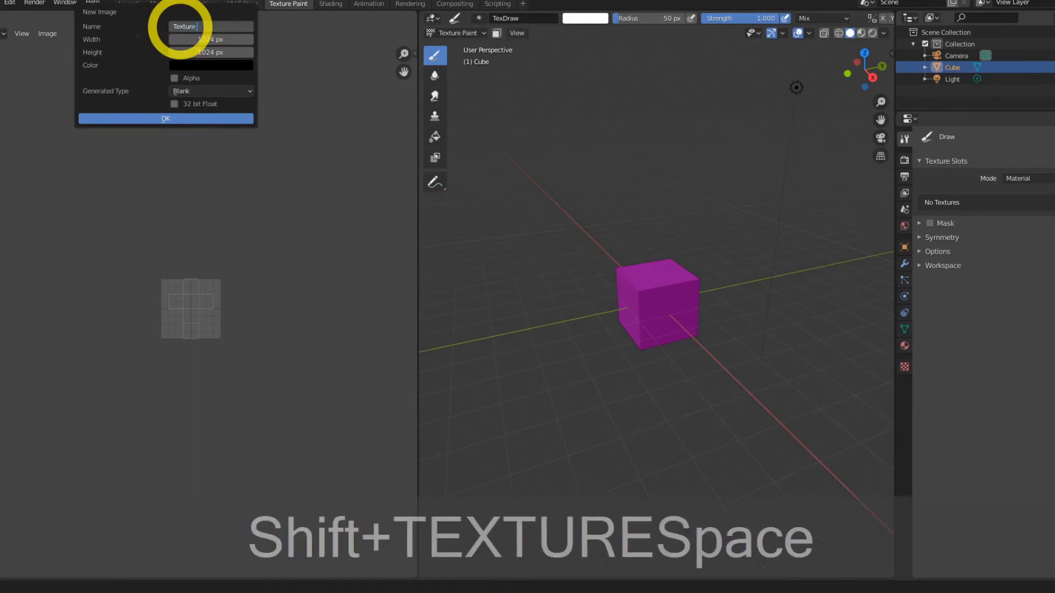
pyautogui.press('BackSpace')
pyautogui.write('_Generated')
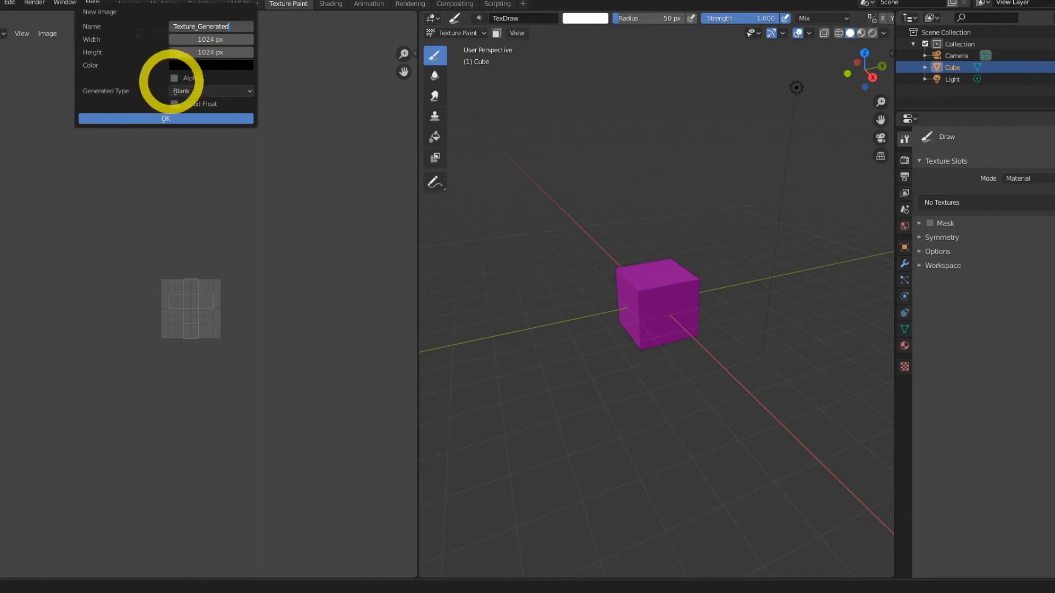
pyautogui.click(182, 90)
pyautogui.click(182, 90)
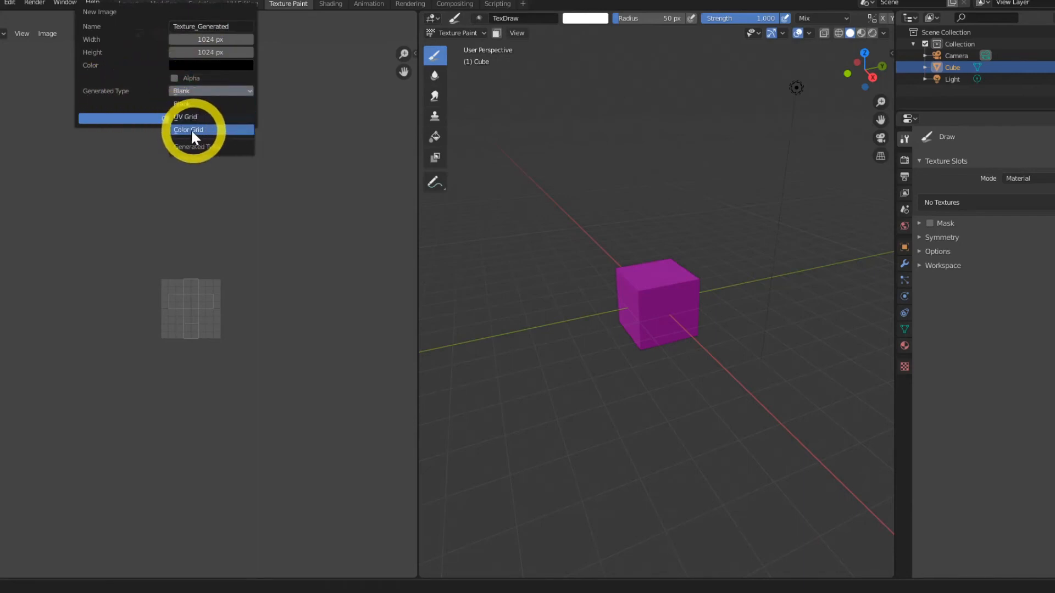
pyautogui.click(180, 116)
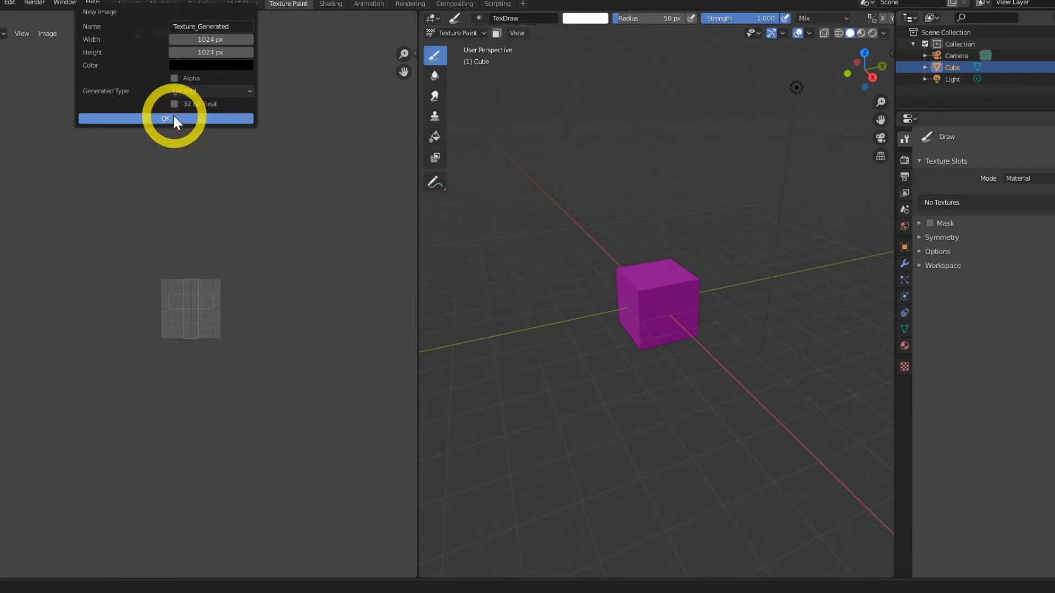
pyautogui.click(155, 118)
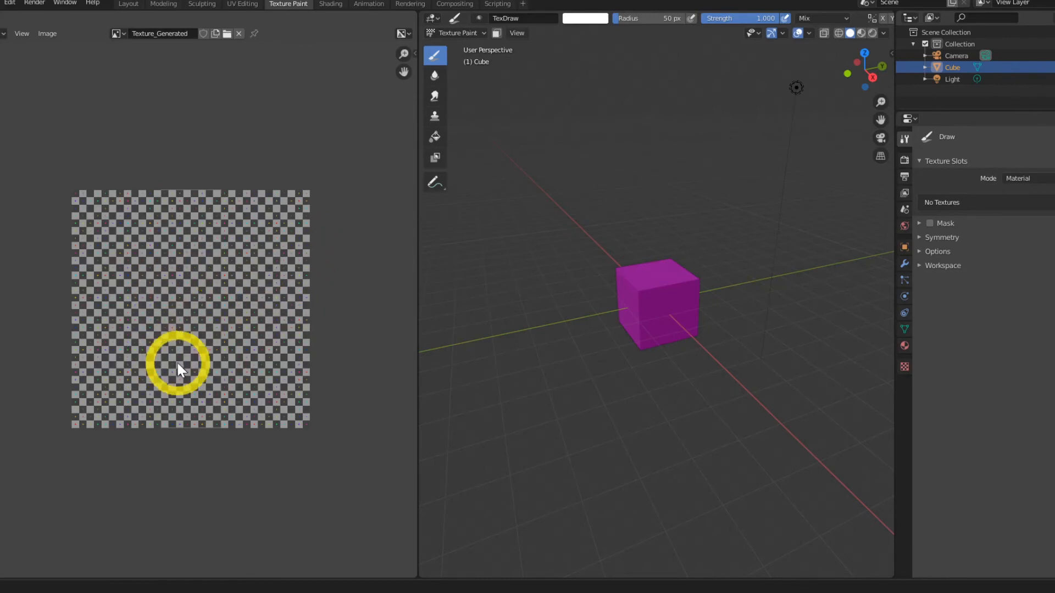
# - Fit the Texture_Generated image in the image editor and examine its checker pattern up close
pyautogui.press('Home')
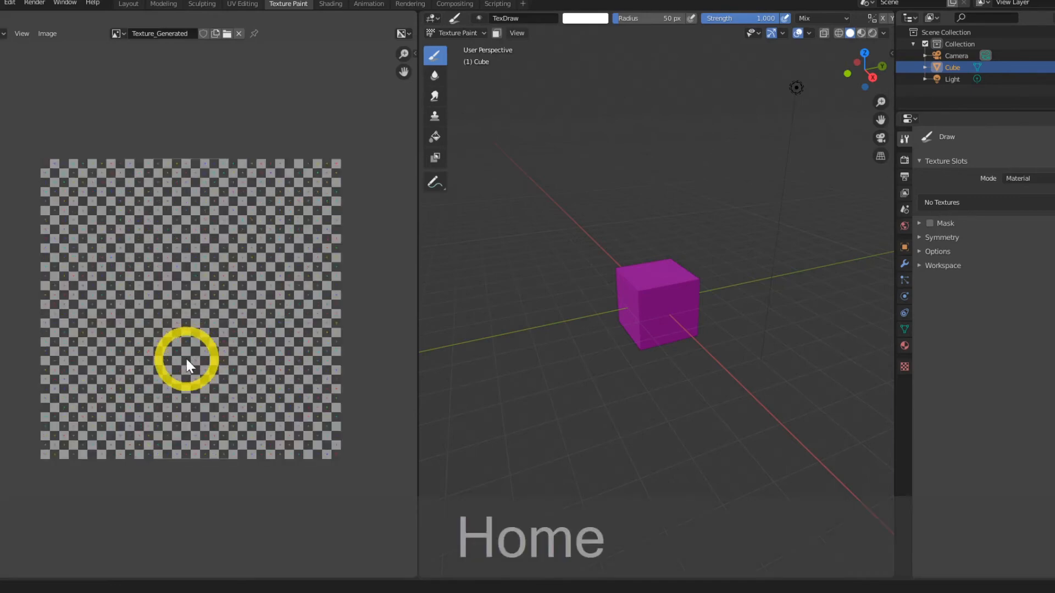
pyautogui.scroll(7, 186, 358)
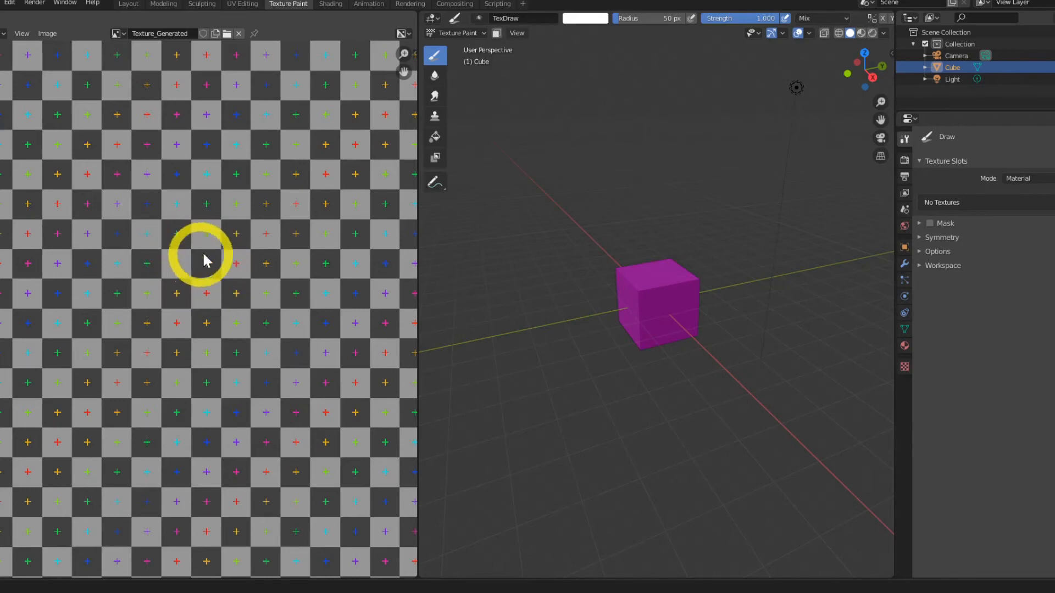
pyautogui.scroll(-5, 144, 320)
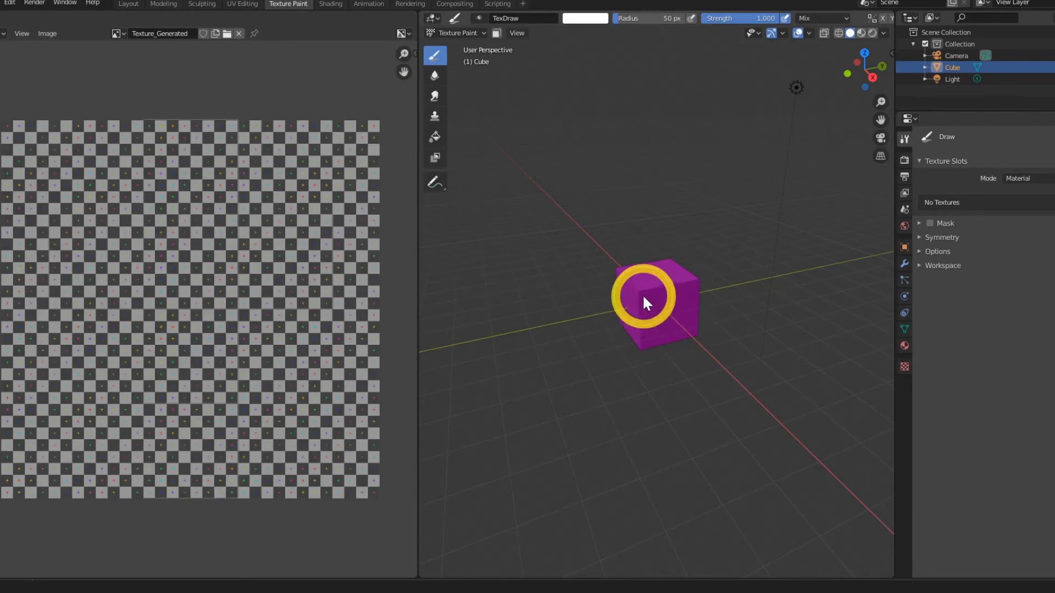
# - Inspect the cube with the viewport overlays hidden, switch it to Edit Mode and turn the overlays back on
pyautogui.moveTo(618, 319); pyautogui.dragTo(644, 313, button='middle')
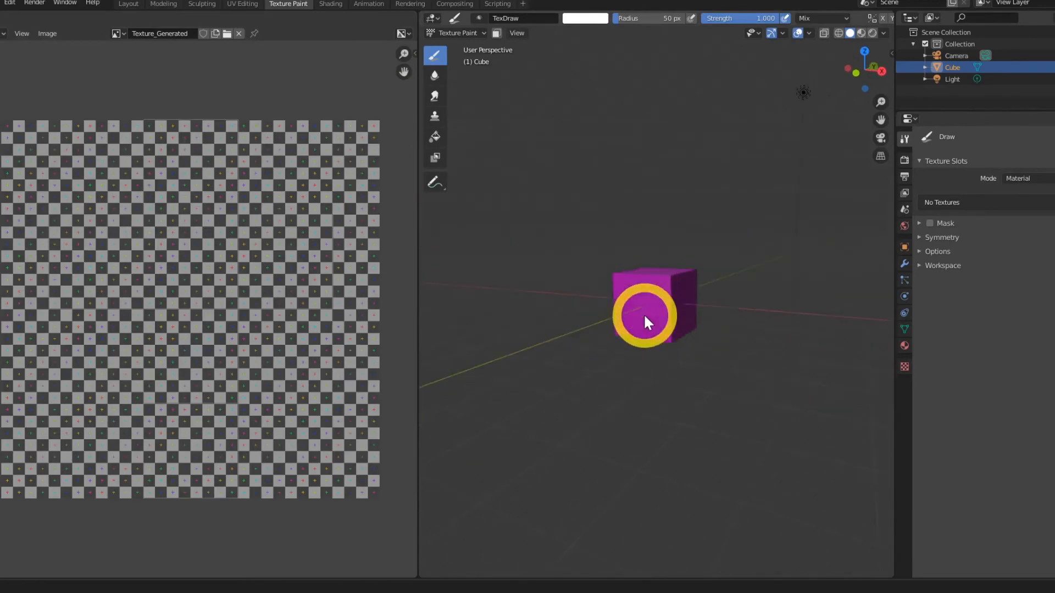
pyautogui.click(798, 33)
pyautogui.moveTo(662, 298); pyautogui.dragTo(644, 316, button='middle')
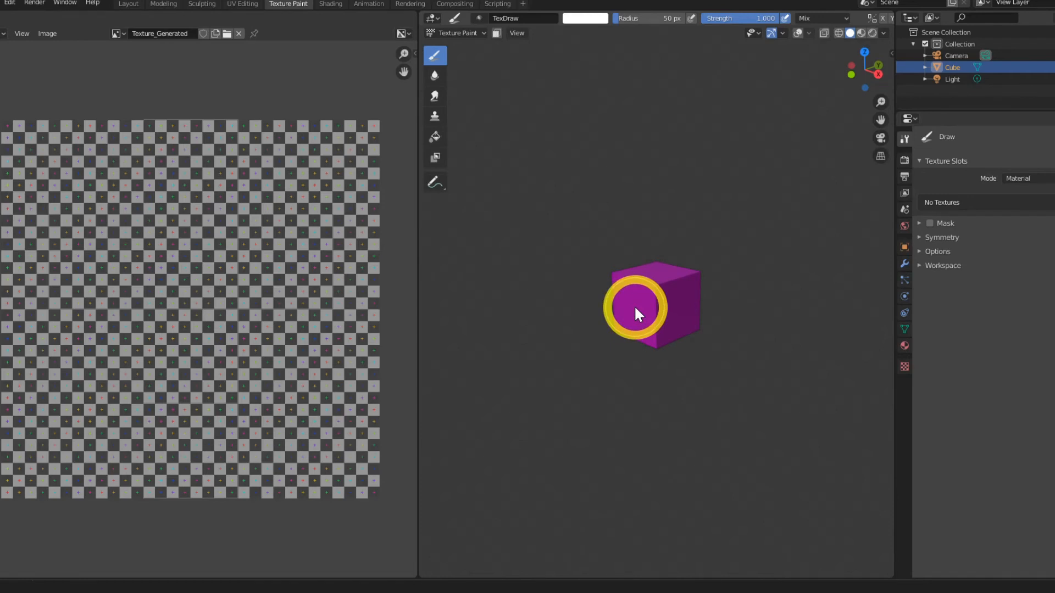
pyautogui.click(456, 32)
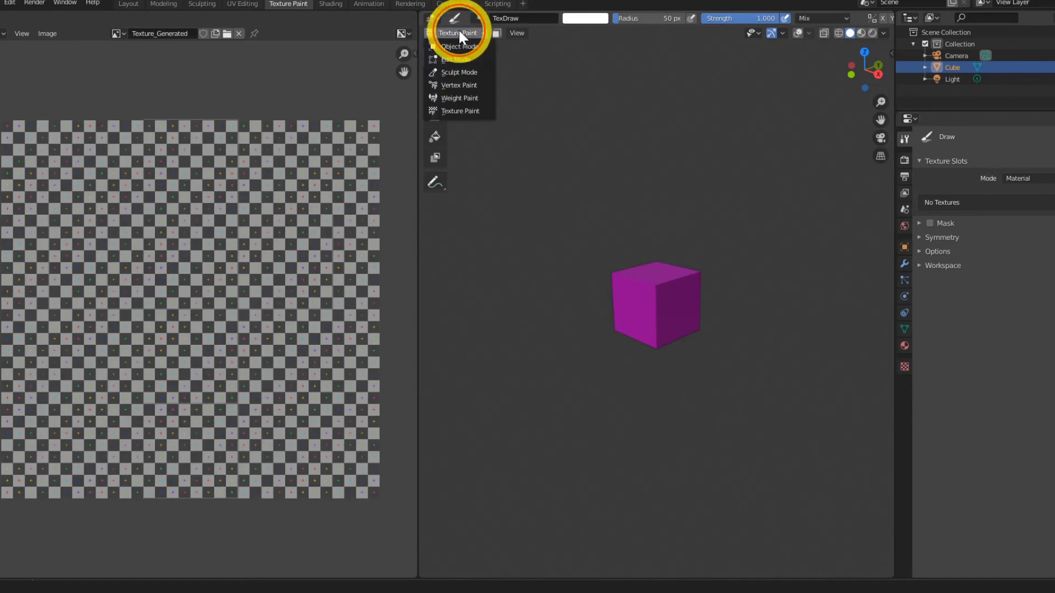
pyautogui.click(457, 59)
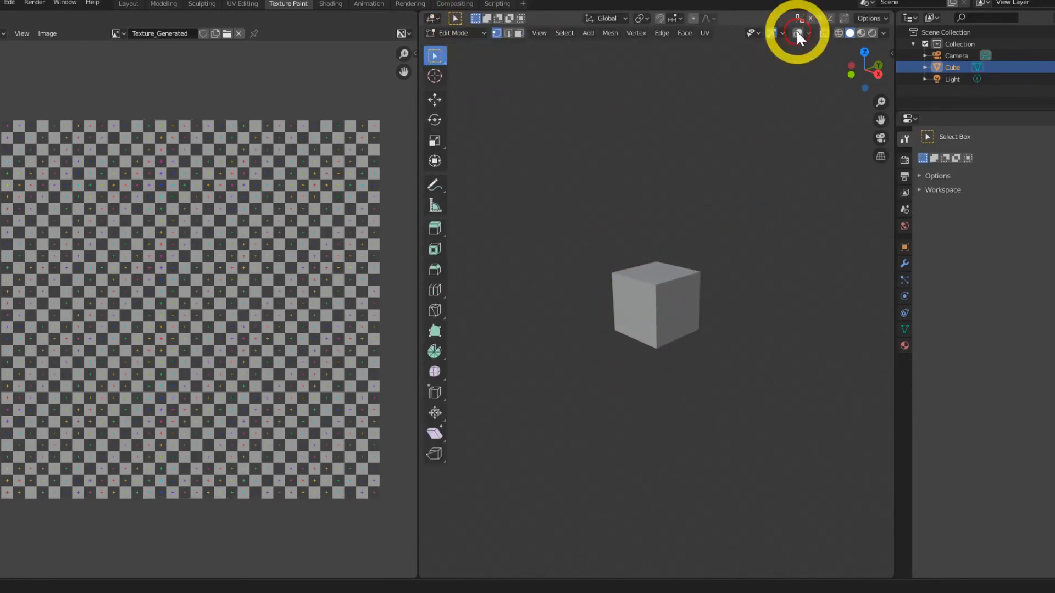
pyautogui.click(797, 32)
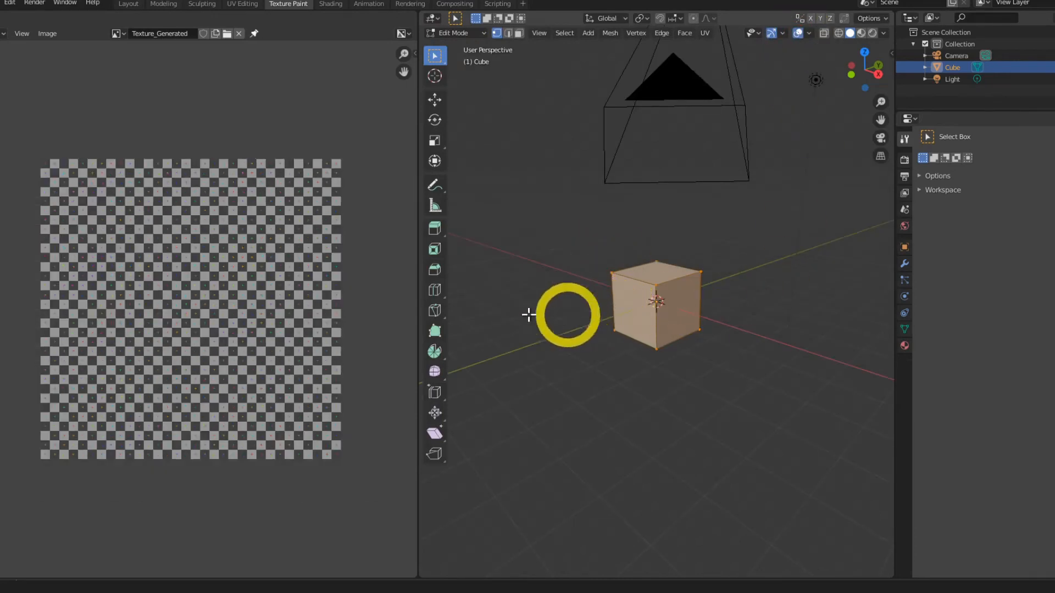
# - Change the image editor area to the UV Editor so the cube's UV layout is shown over Texture_Generated
pyautogui.click(4, 34)
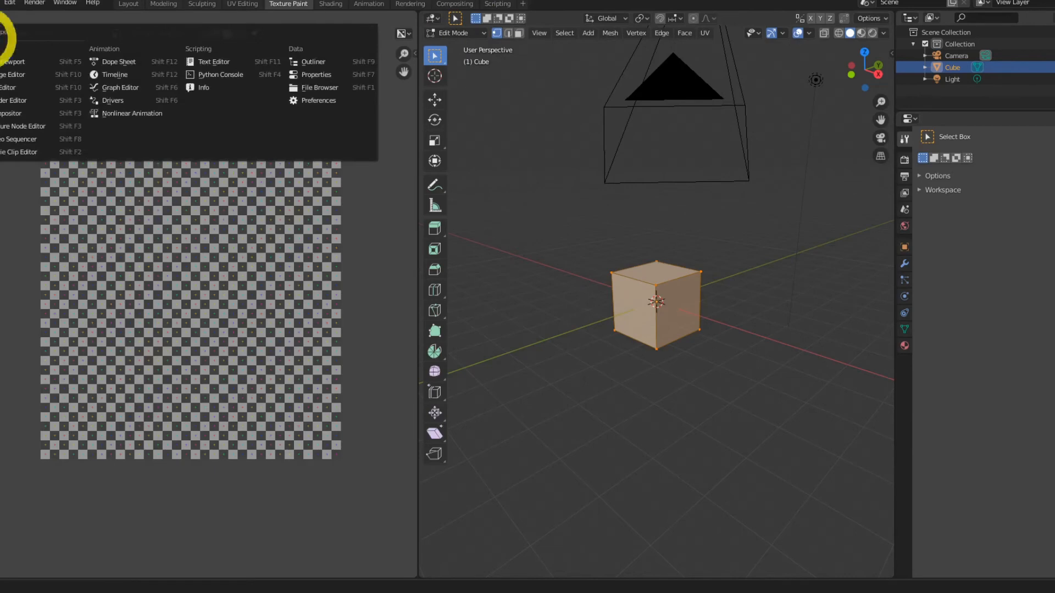
pyautogui.click(8, 86)
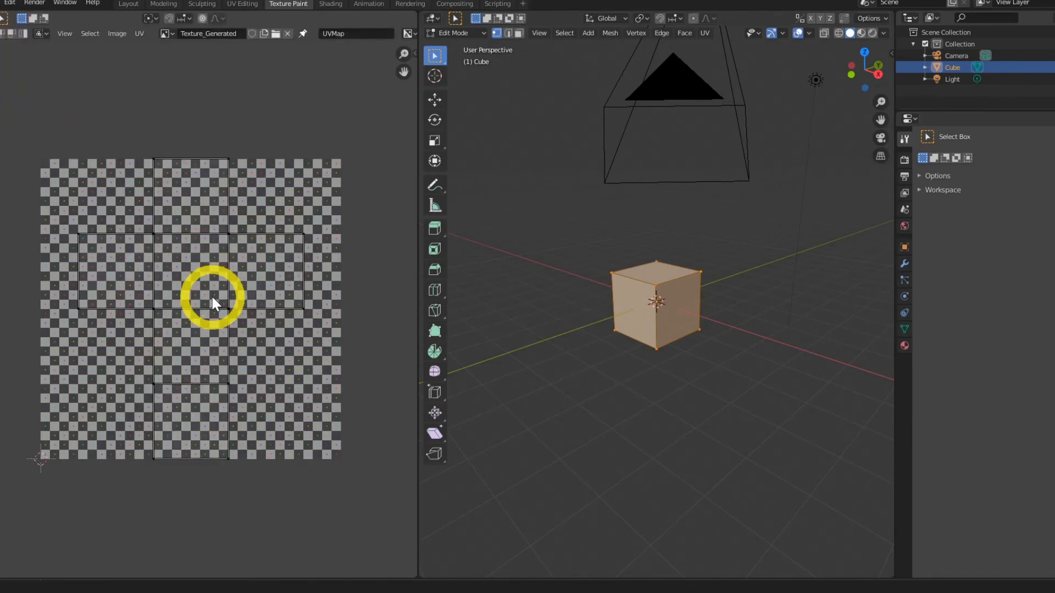
# - In the Shading workspace, add an Image Texture node to the cube's material and connect its Color to the Principled BSDF's Base Color
pyautogui.click(327, 2)
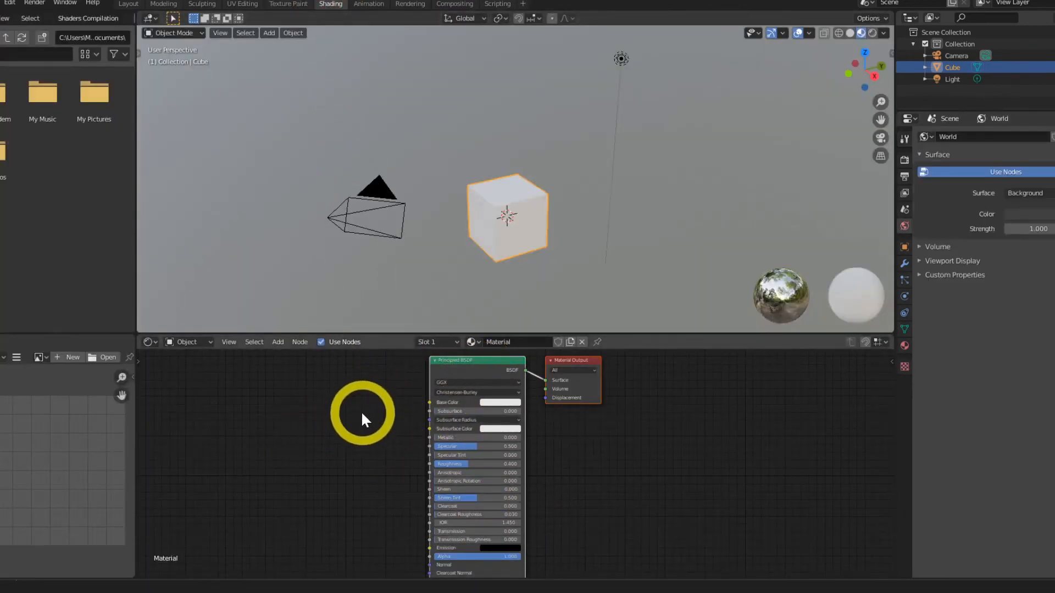
pyautogui.hotkey('shift', 'a')
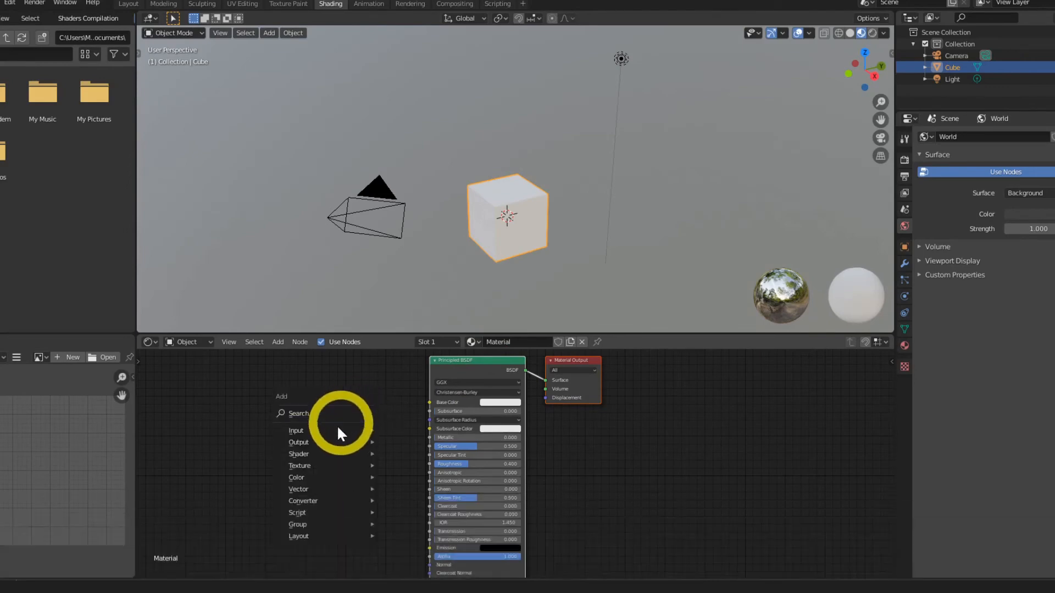
pyautogui.moveTo(300, 466)
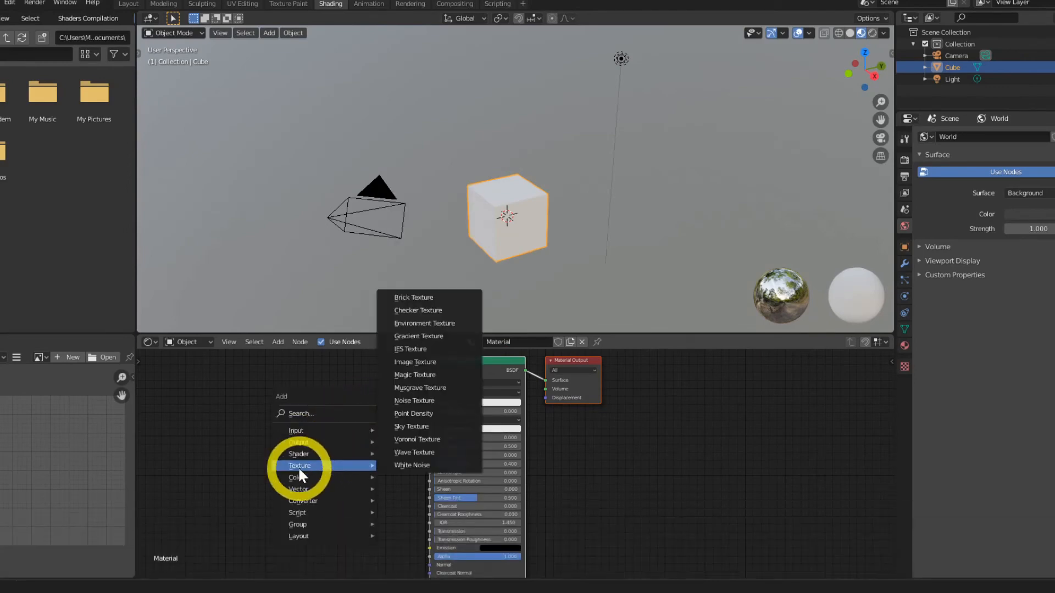
pyautogui.click(415, 362)
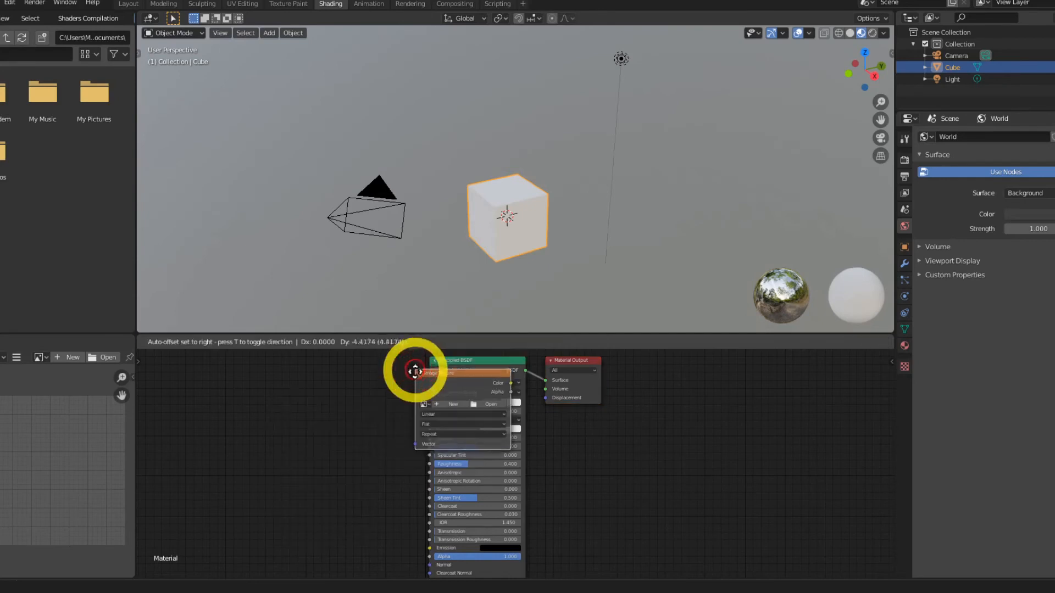
pyautogui.click(245, 394)
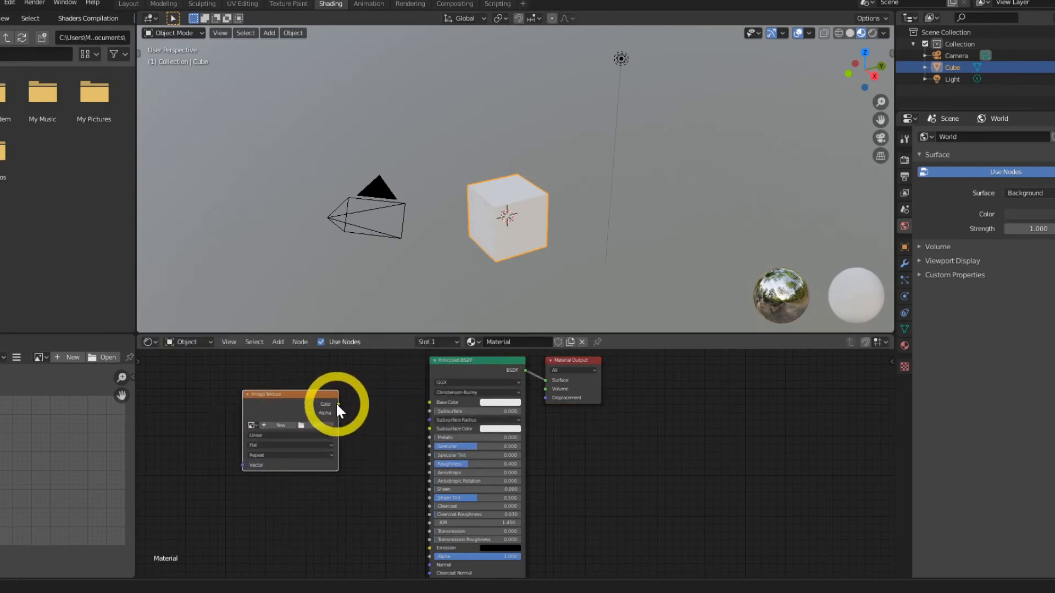
pyautogui.moveTo(338, 403); pyautogui.dragTo(431, 402)
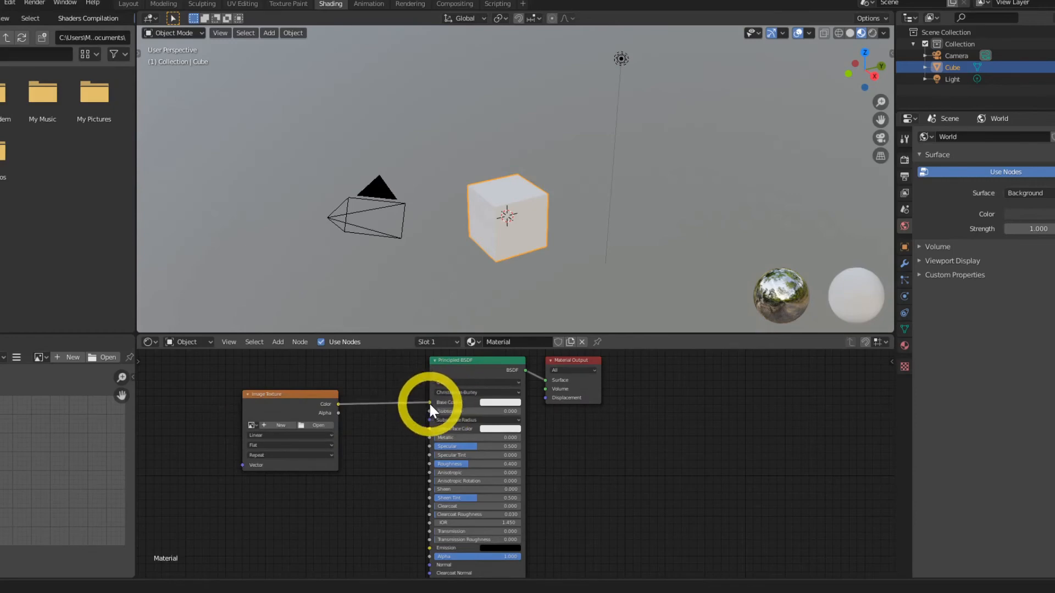
# - Move the Image Texture node closer to the Principled BSDF and assign the Texture_Generated image to it
pyautogui.moveTo(288, 394); pyautogui.dragTo(351, 393)
pyautogui.click(314, 424)
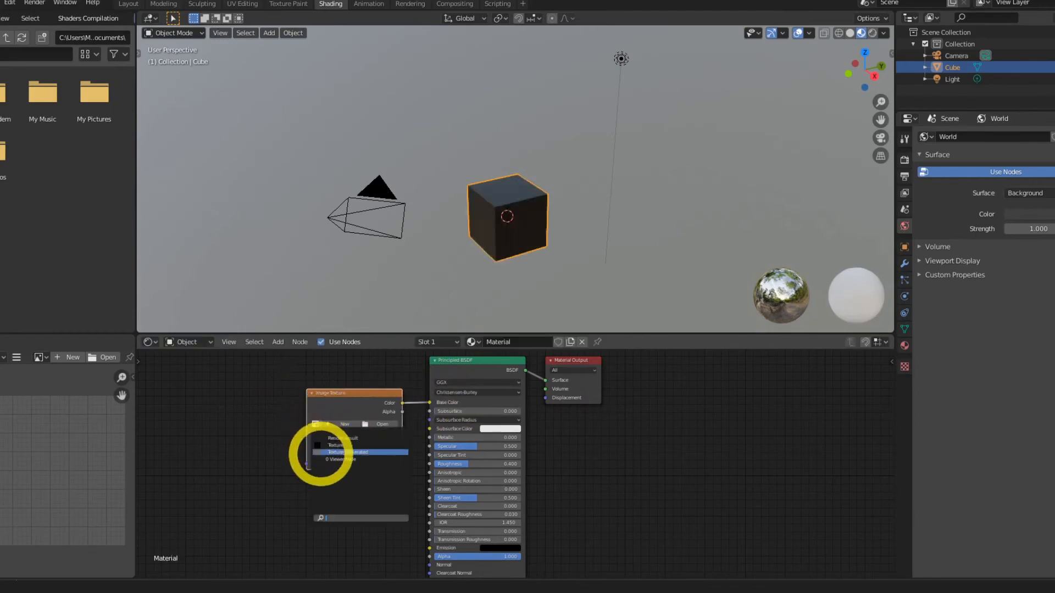
pyautogui.click(343, 452)
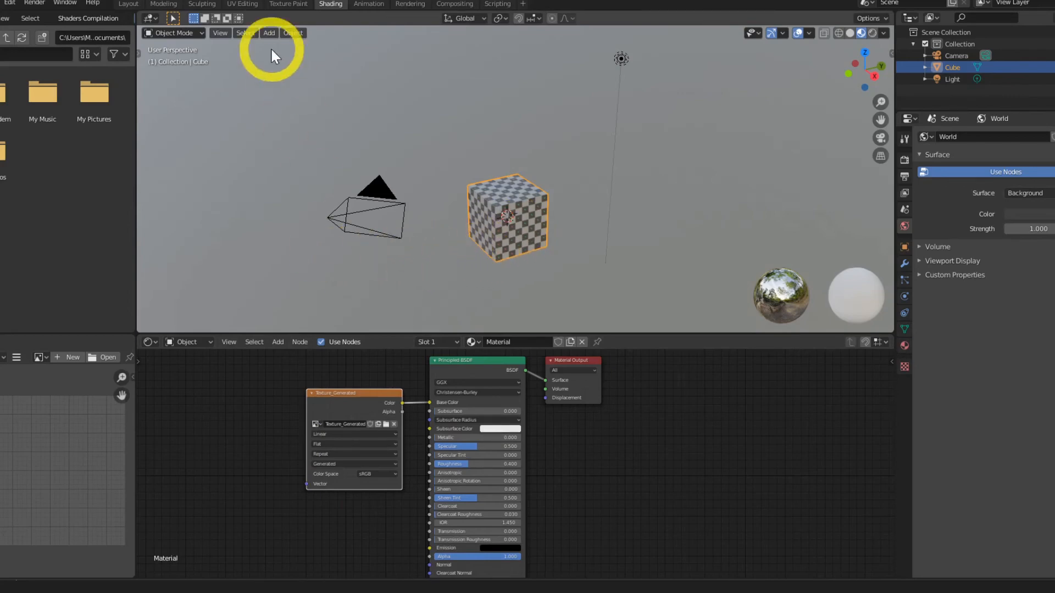
# - Return to the Texture Paint workspace, hide the viewport overlays and examine the checker texture on the cube from several angles
pyautogui.click(277, 5)
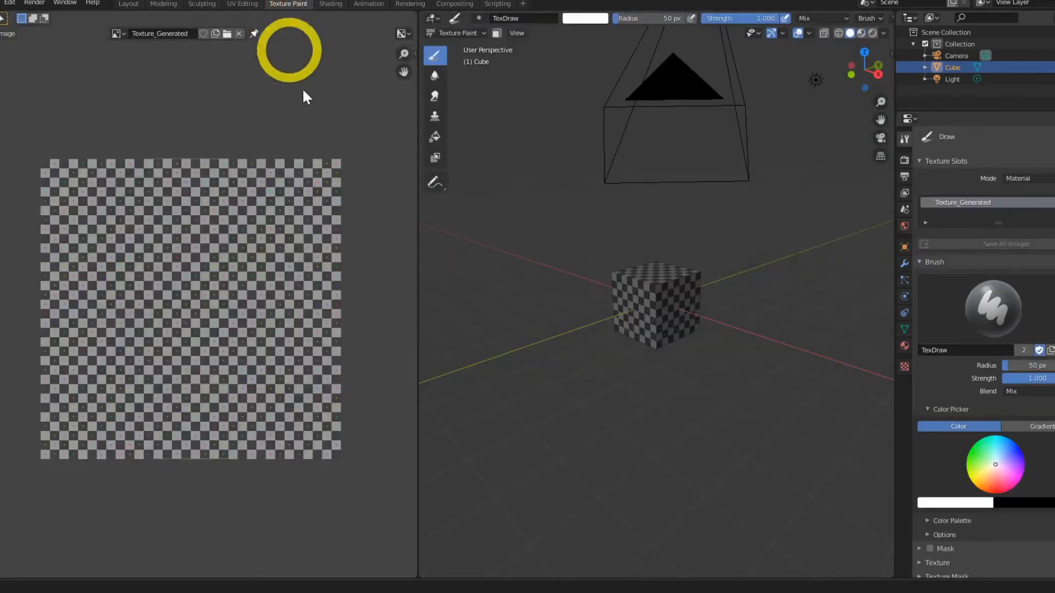
pyautogui.moveTo(652, 340)
pyautogui.mouseDown(button='middle')
pyautogui.moveTo(627, 331)
pyautogui.moveTo(650, 330)
pyautogui.mouseUp(button='middle')
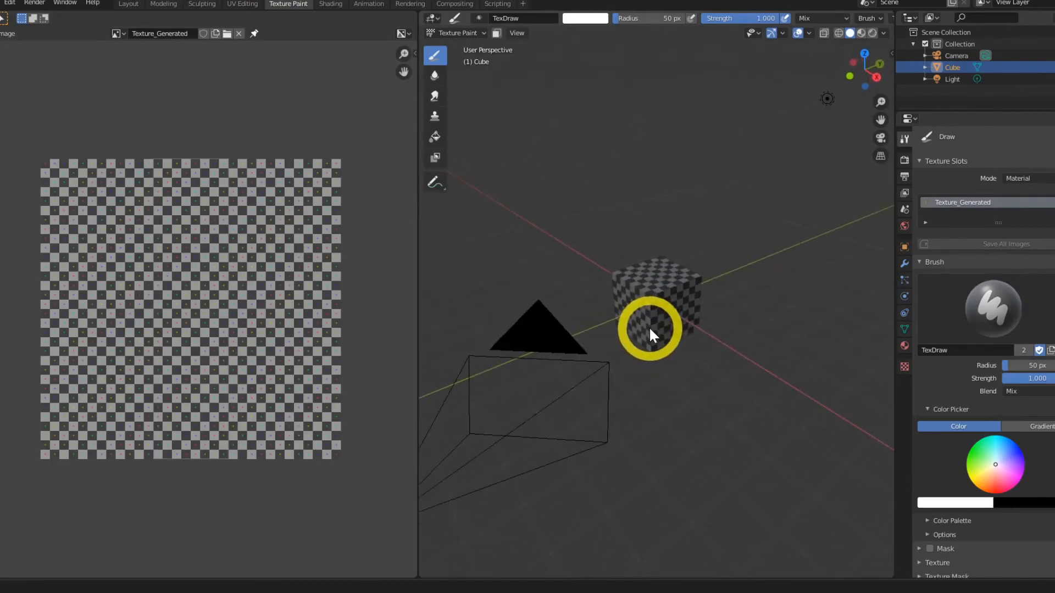
pyautogui.click(797, 33)
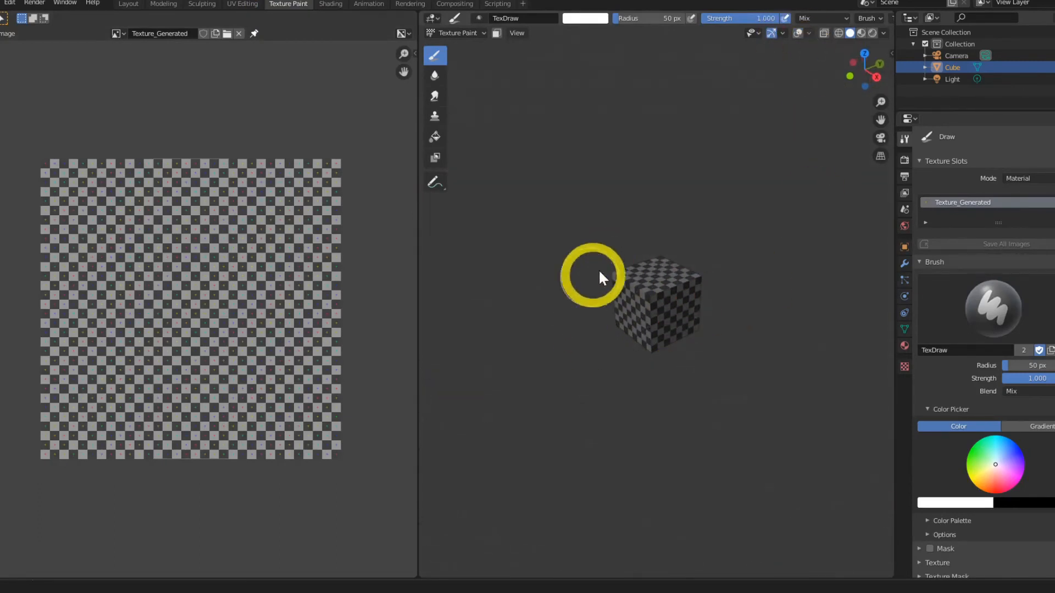
pyautogui.scroll(4, 632, 375)
pyautogui.moveTo(530, 348); pyautogui.dragTo(562, 325, button='middle')
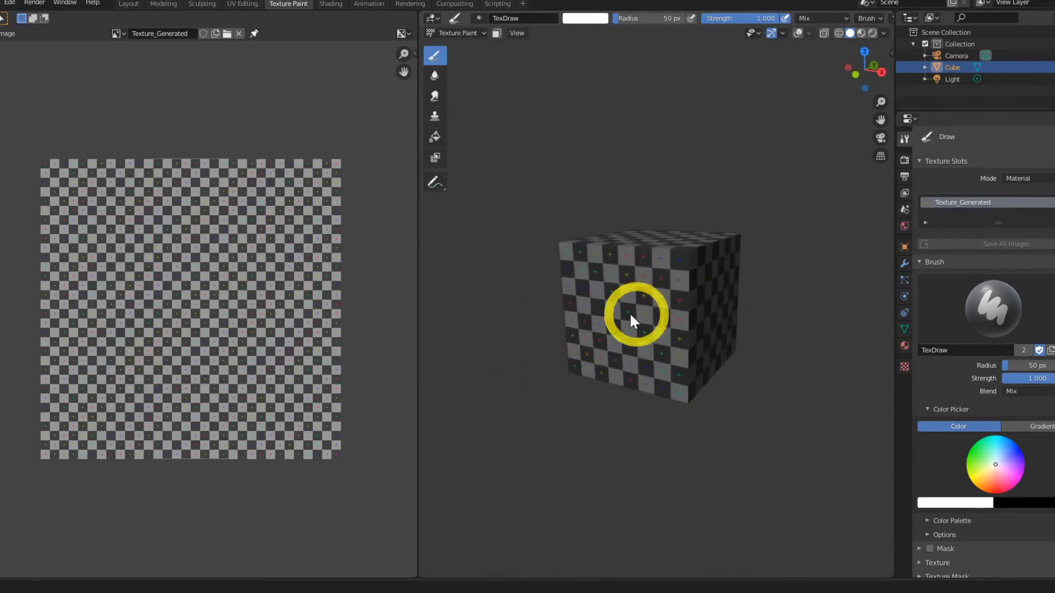
pyautogui.moveTo(714, 299); pyautogui.dragTo(670, 321, button='middle')
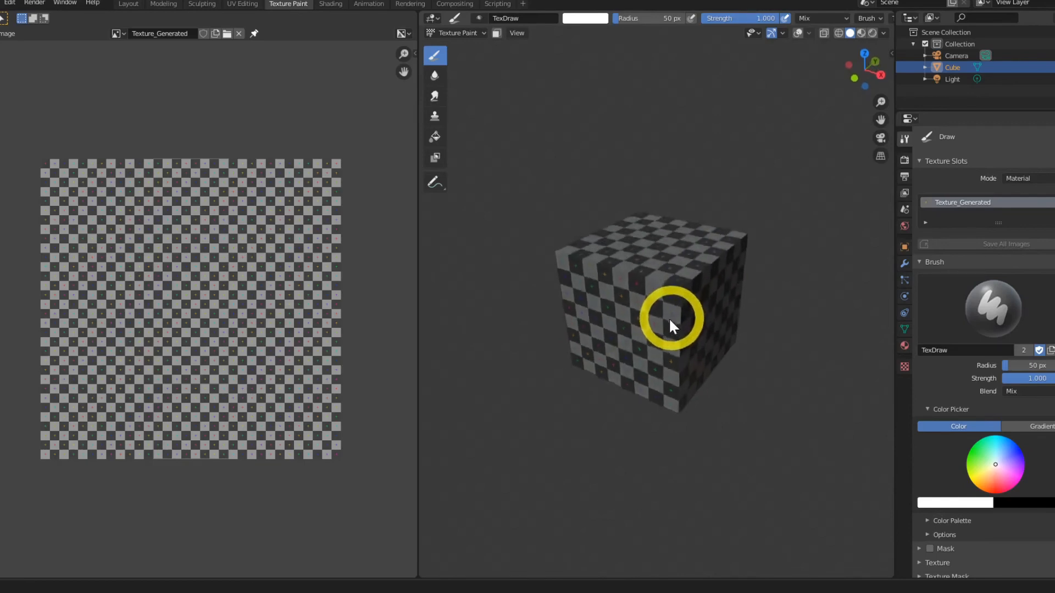
pyautogui.moveTo(617, 353); pyautogui.dragTo(705, 323, button='middle')
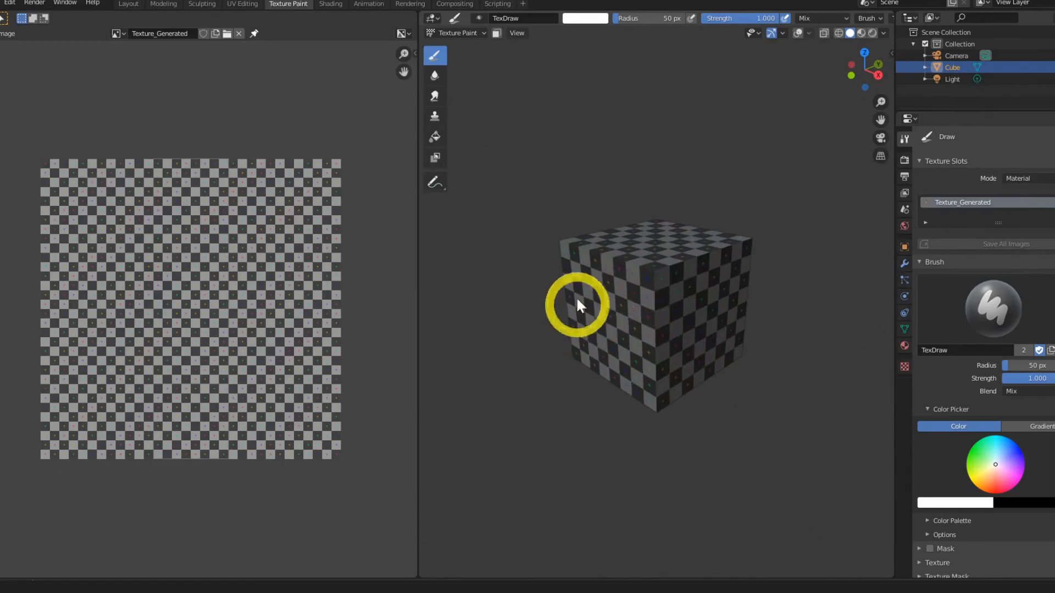
# - Switch the cube from Texture Paint to Edit Mode and turn the viewport overlays back on
pyautogui.click(1, 18)
pyautogui.click(8, 77)
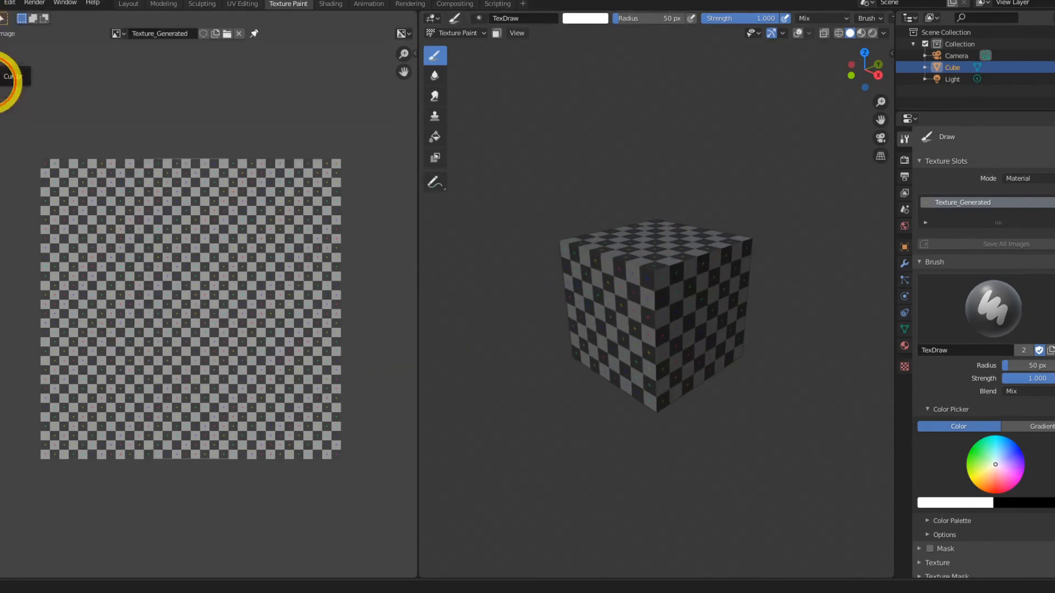
pyautogui.click(457, 33)
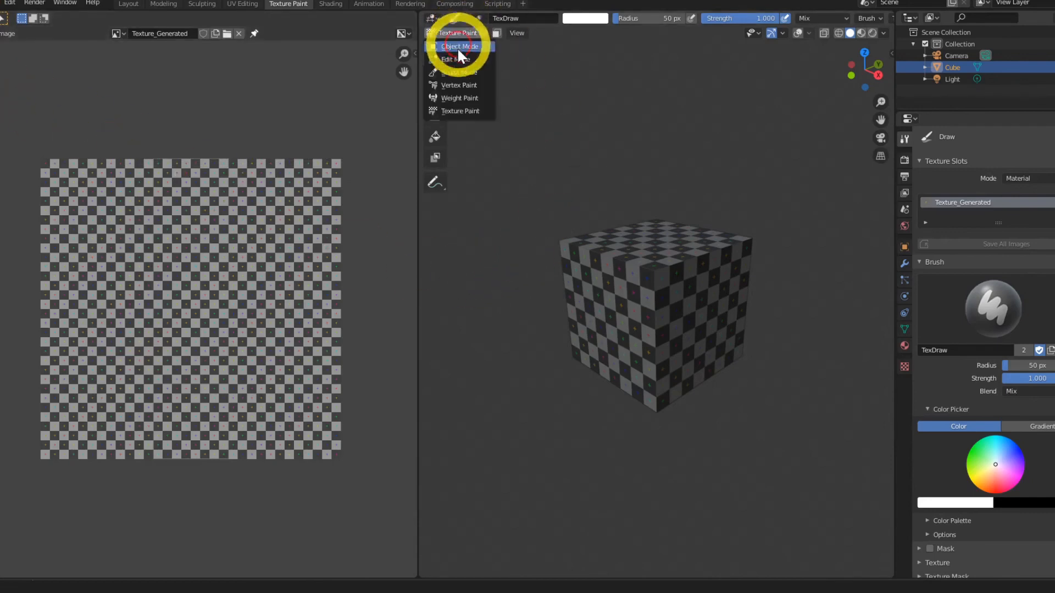
pyautogui.click(459, 58)
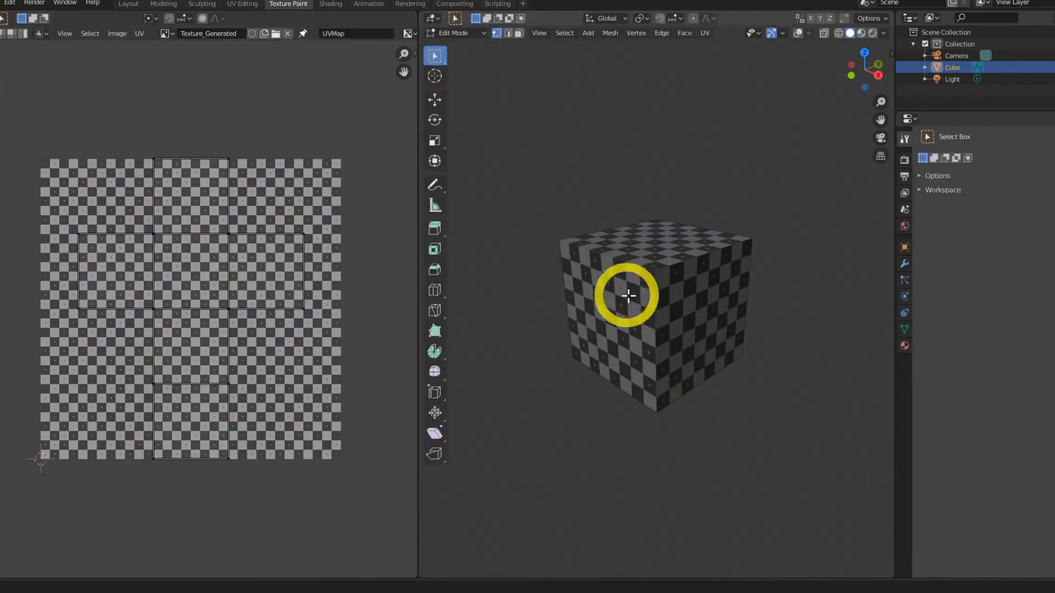
pyautogui.click(798, 33)
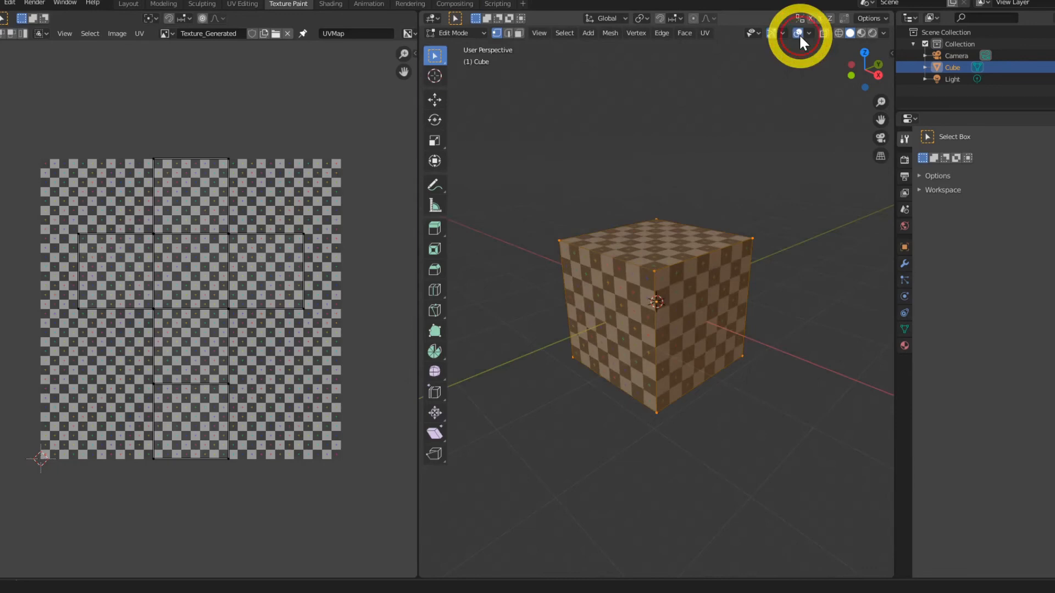
# - Using face selection, pick one side face of the cube and scale its UV island up to about three times its size
pyautogui.click(519, 34)
pyautogui.click(614, 307)
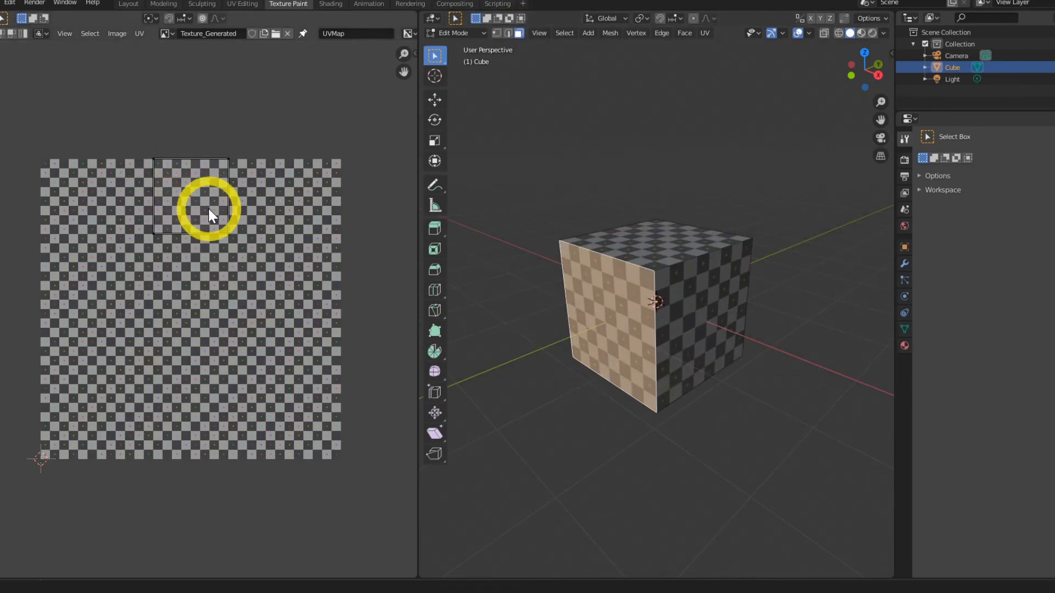
pyautogui.press('a')
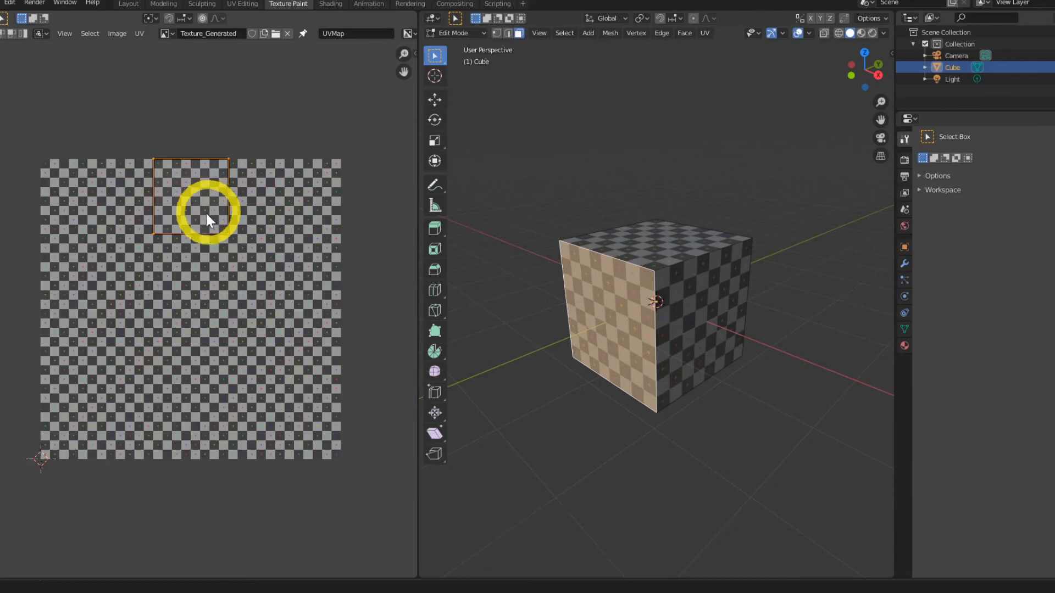
pyautogui.press('s')
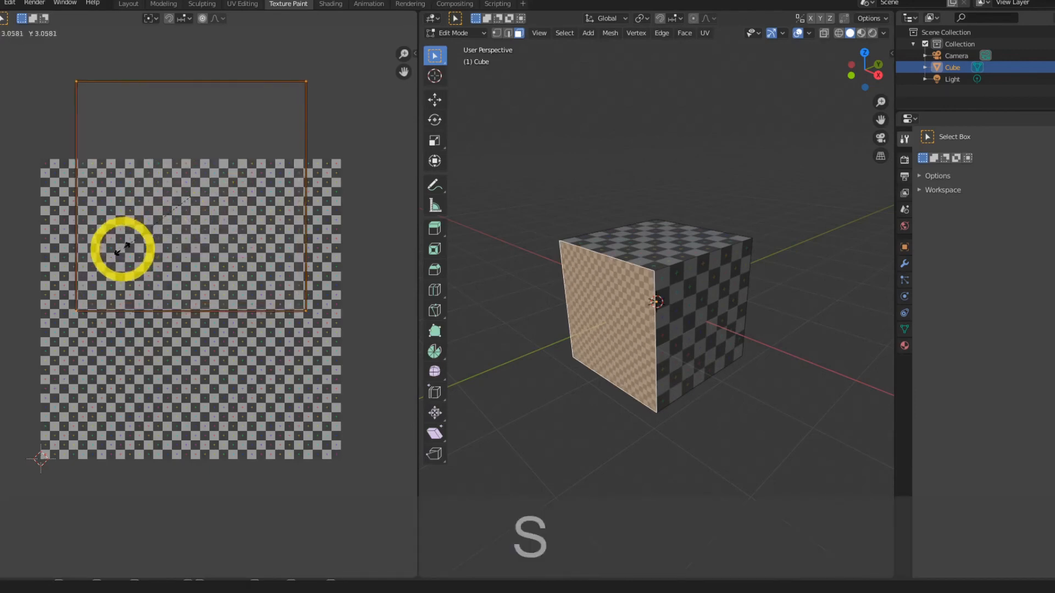
pyautogui.click(133, 253)
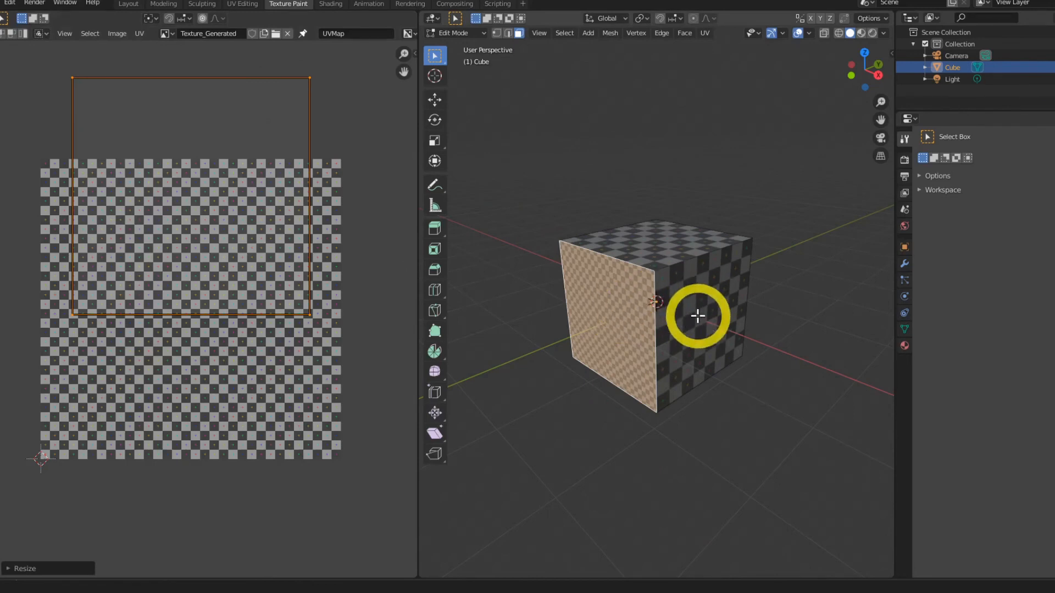
# - Select all of the cube's faces and compare the checker density of the rescaled side face with the others
pyautogui.press('a')
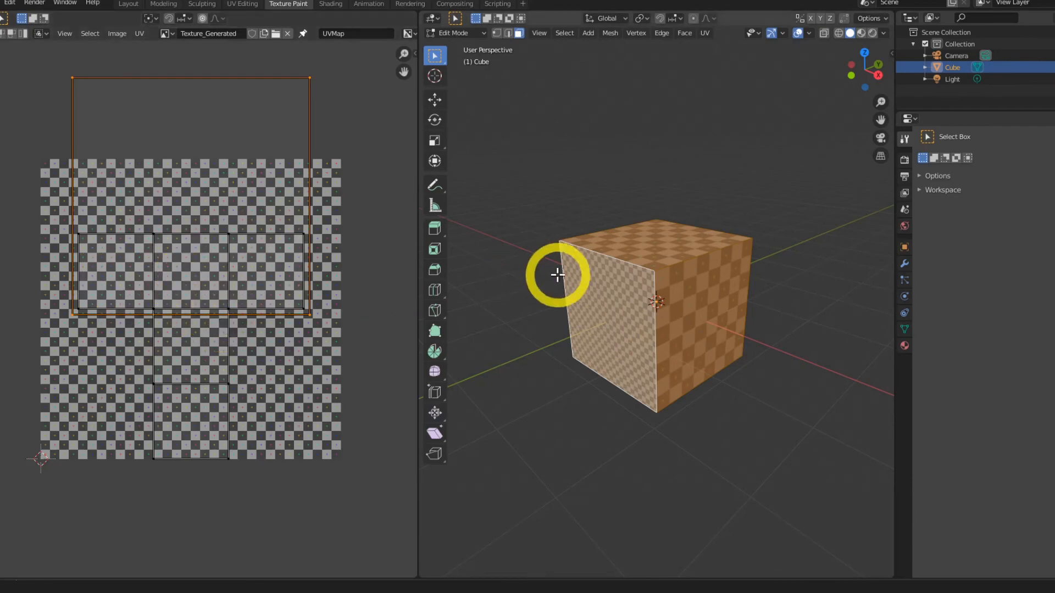
pyautogui.moveTo(643, 290)
pyautogui.mouseDown(button='middle')
pyautogui.moveTo(581, 296)
pyautogui.moveTo(657, 302)
pyautogui.mouseUp(button='middle')
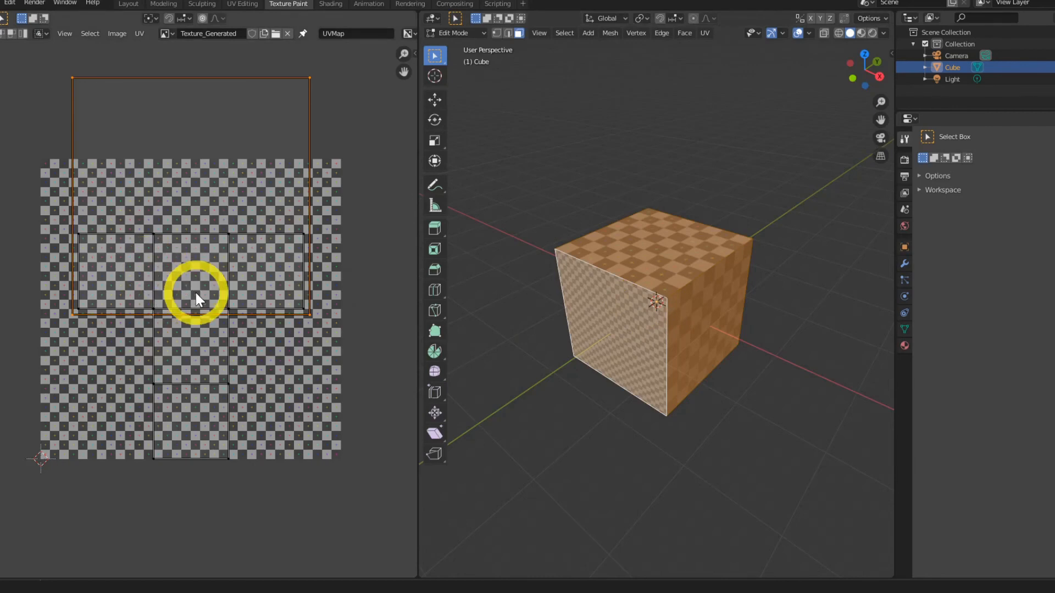
pyautogui.moveTo(672, 252); pyautogui.dragTo(616, 306, button='middle')
pyautogui.scroll(2, 616, 306)
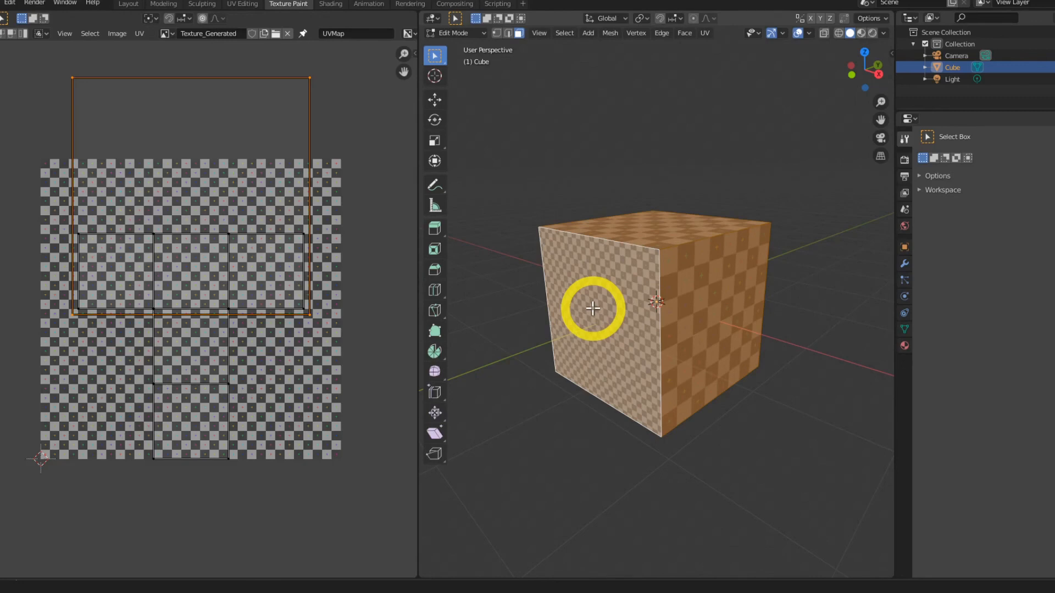
pyautogui.moveTo(643, 332)
pyautogui.mouseDown(button='middle')
pyautogui.moveTo(700, 323)
pyautogui.moveTo(639, 326)
pyautogui.mouseUp(button='middle')
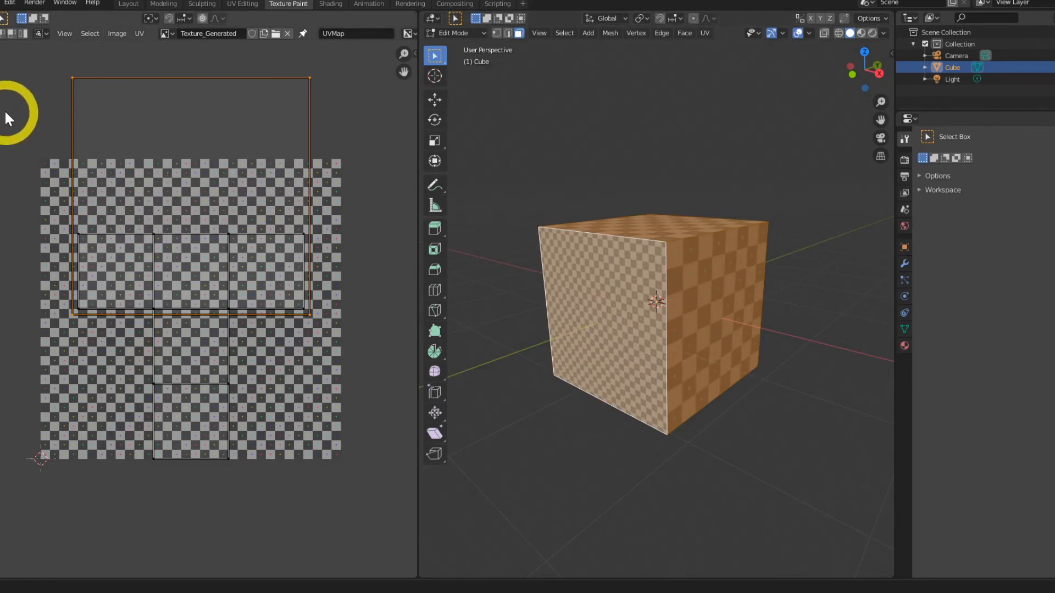
# - Scale the enlarged UV island down until its checker squares match those on the cube's other faces
pyautogui.press('s')
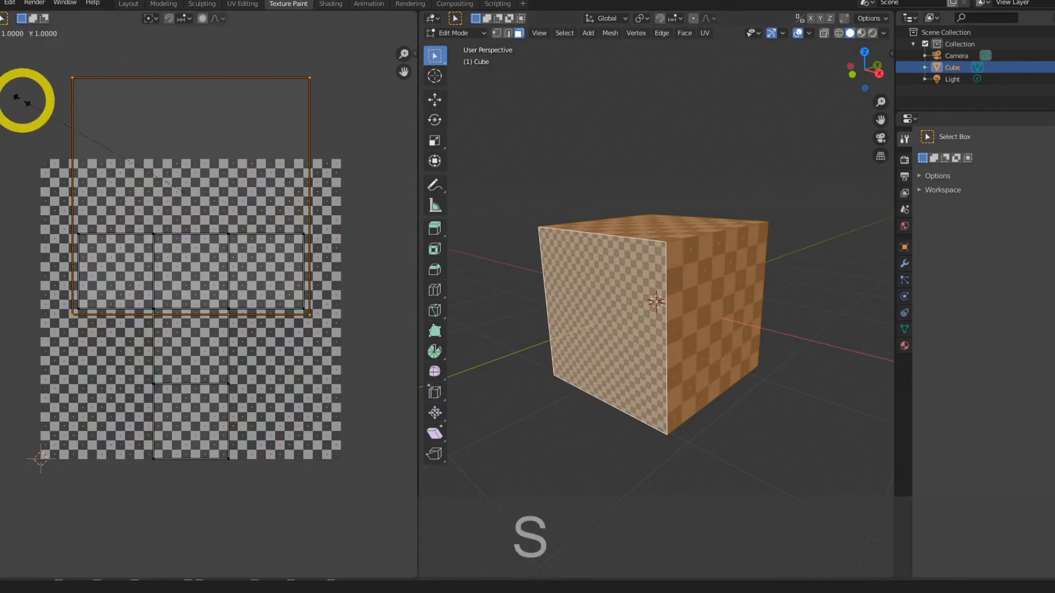
pyautogui.click(137, 167)
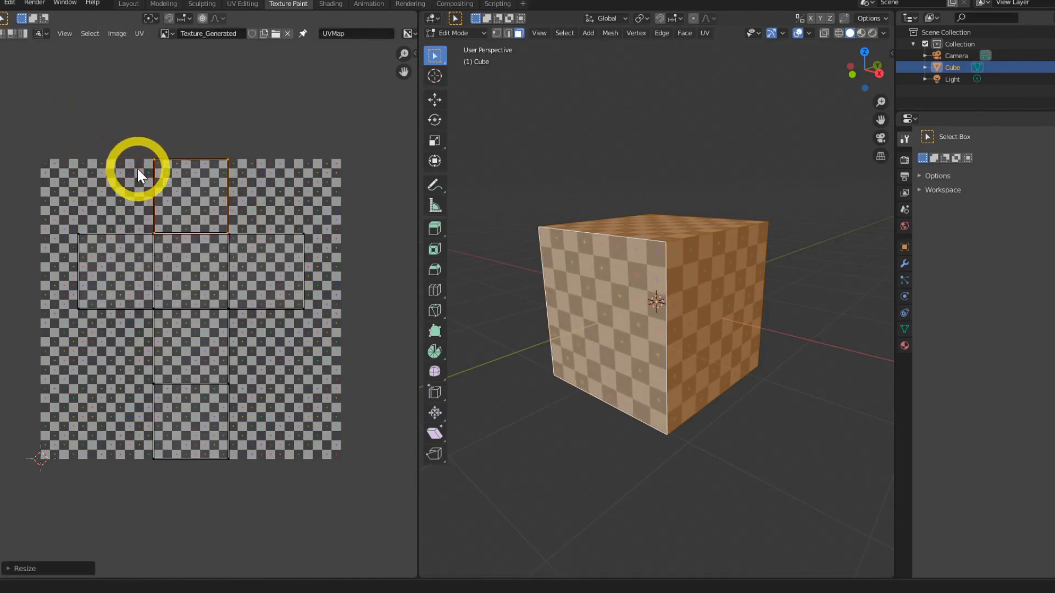
pyautogui.moveTo(648, 325); pyautogui.dragTo(670, 316, button='middle')
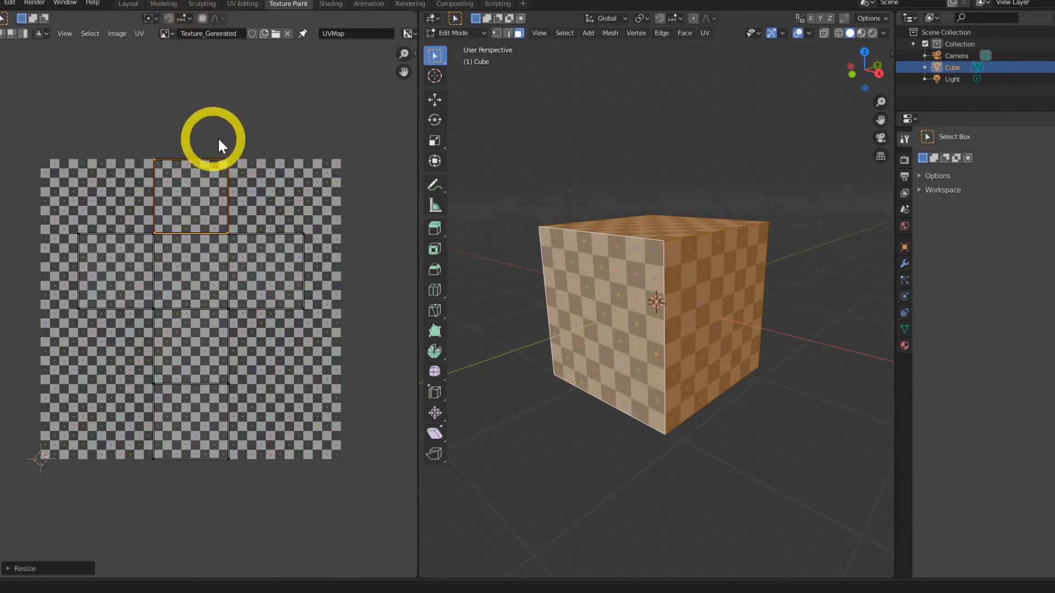
# - Set the generated image's type to Color Grid in the UV Editor's sidebar and hide the sidebar
pyautogui.press('n')
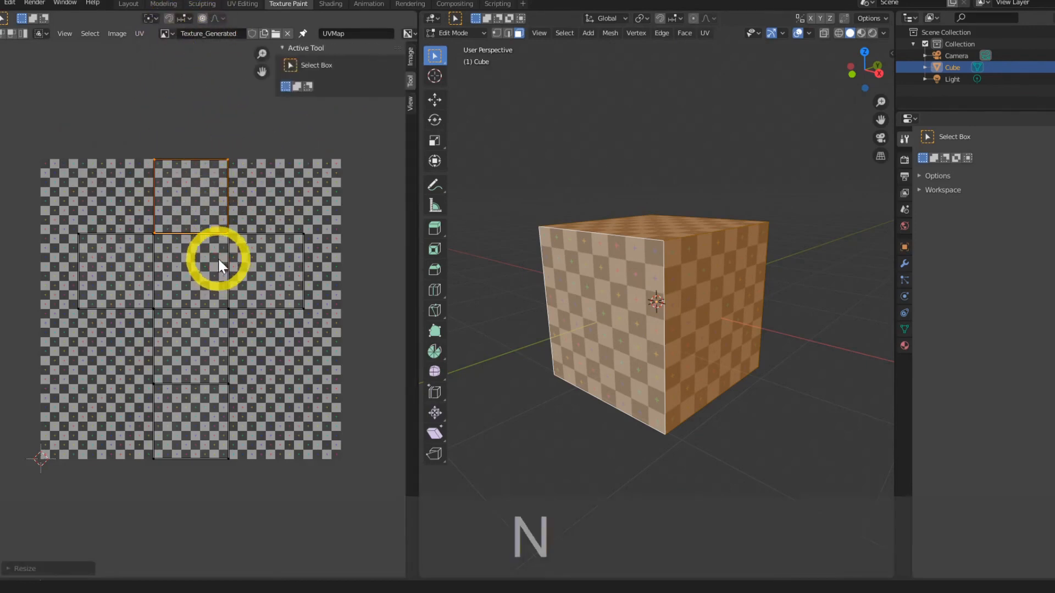
pyautogui.click(411, 55)
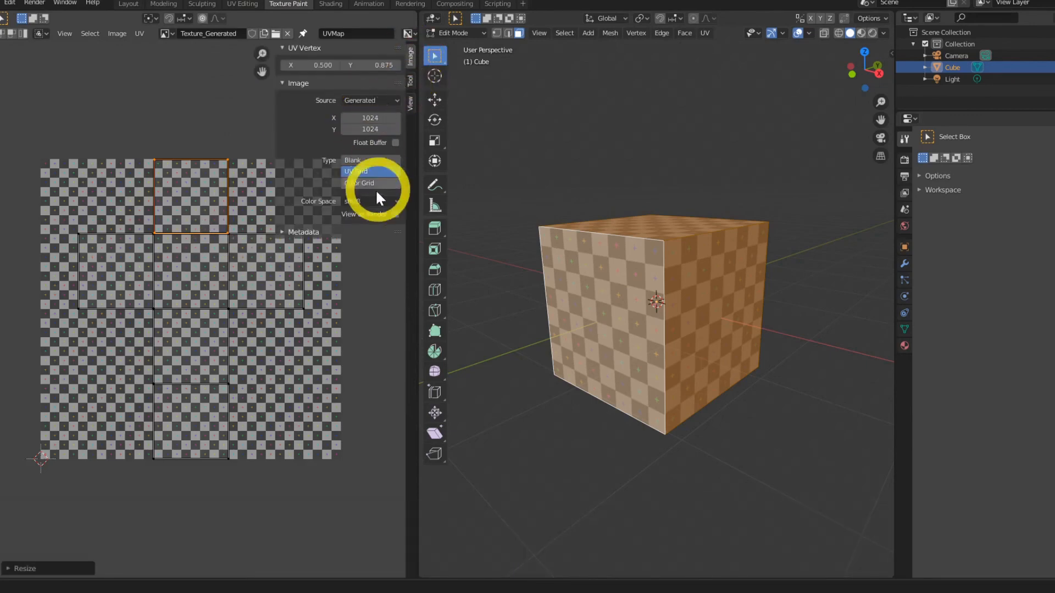
pyautogui.click(360, 183)
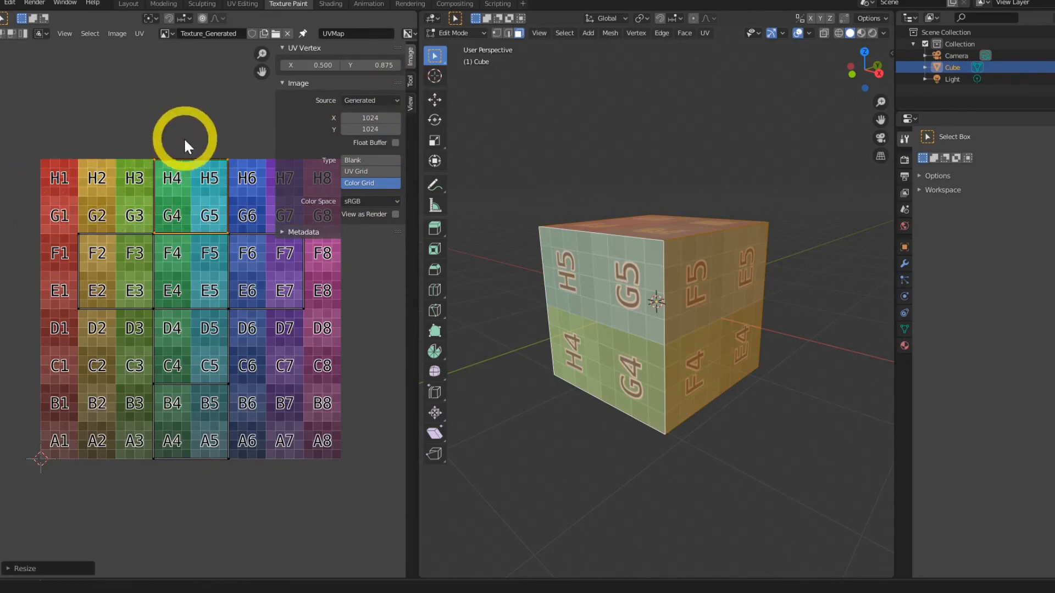
pyautogui.press('n')
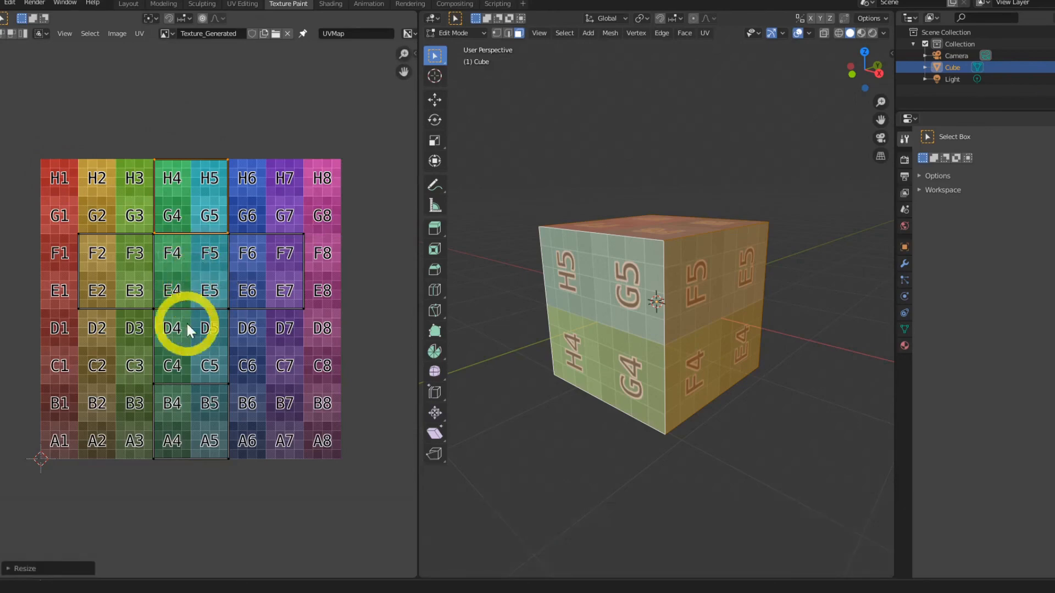
# - Examine the lettered colour grid on the cube's faces from several sides against the UV layout
pyautogui.moveTo(577, 372); pyautogui.dragTo(602, 281, button='middle')
pyautogui.moveTo(700, 343); pyautogui.dragTo(623, 388, button='middle')
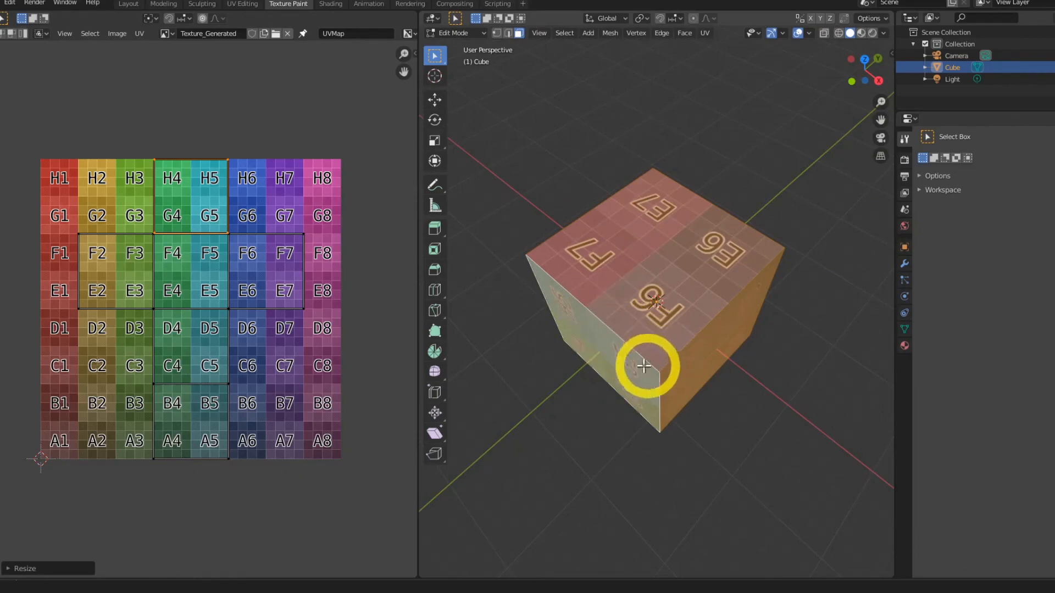
pyautogui.moveTo(652, 318); pyautogui.dragTo(565, 339, button='middle')
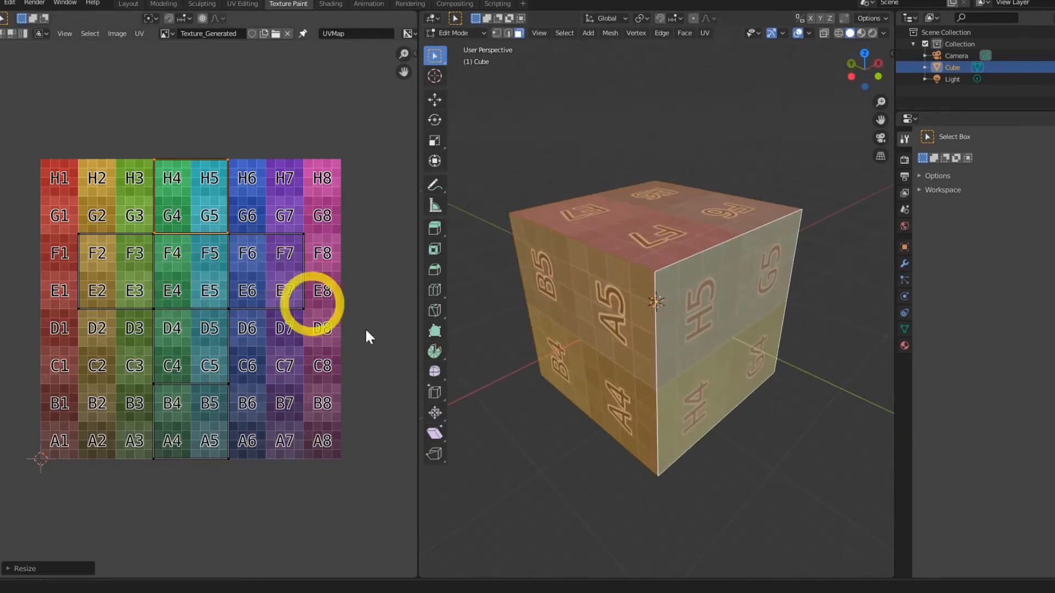
pyautogui.moveTo(615, 316); pyautogui.dragTo(705, 287, button='middle')
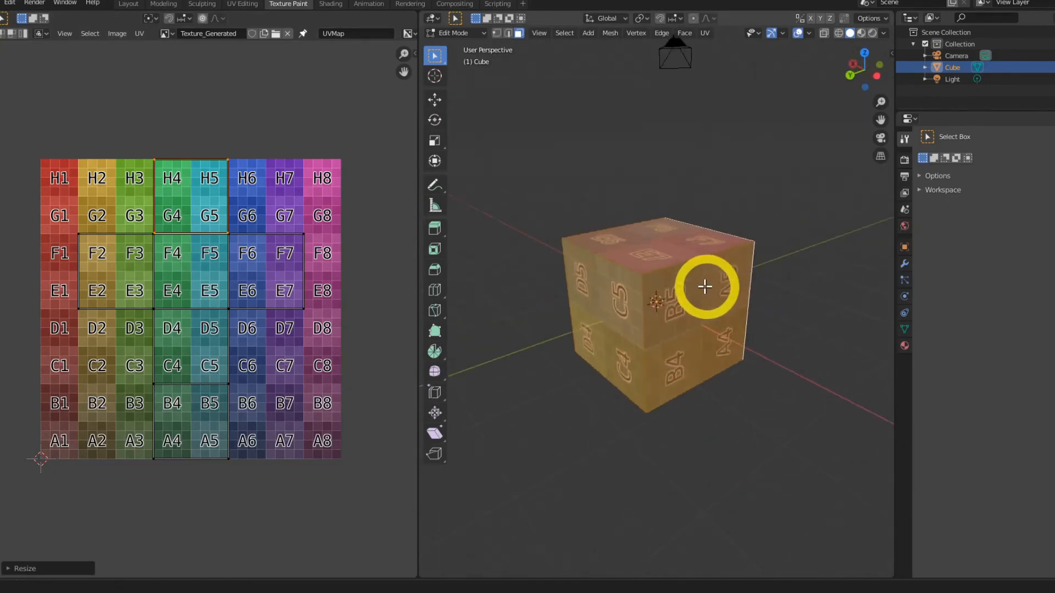